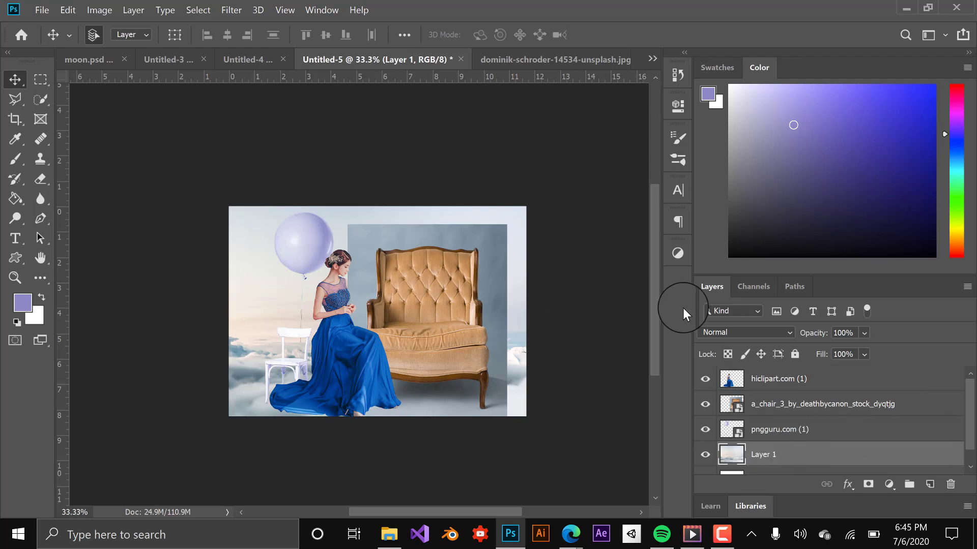
Step: Drag the armchair layer from Untitled-5 into the clouds photo and zoom in on it
click(559, 66)
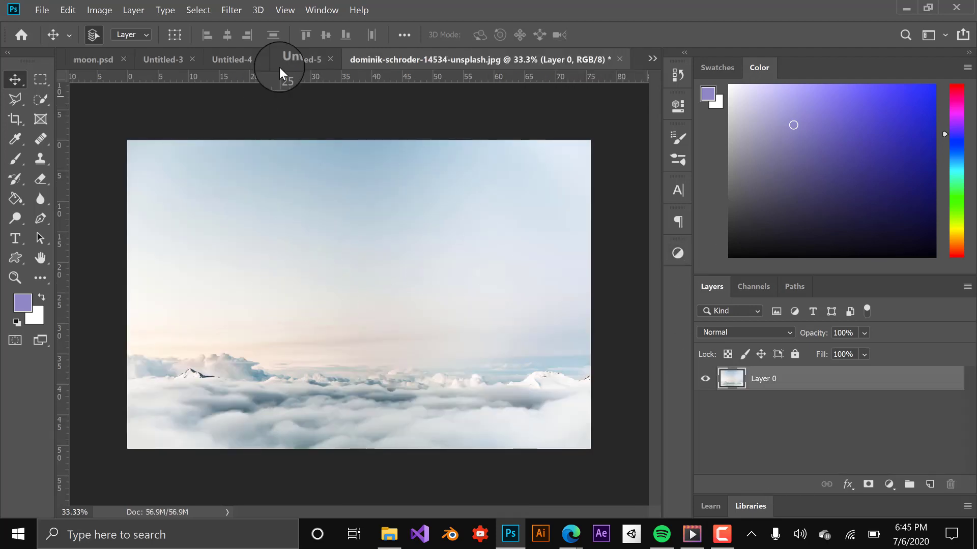
click(298, 57)
mouse_move(430, 309)
mouse_down()
mouse_move(542, 113)
mouse_move(393, 270)
mouse_up()
click(16, 277)
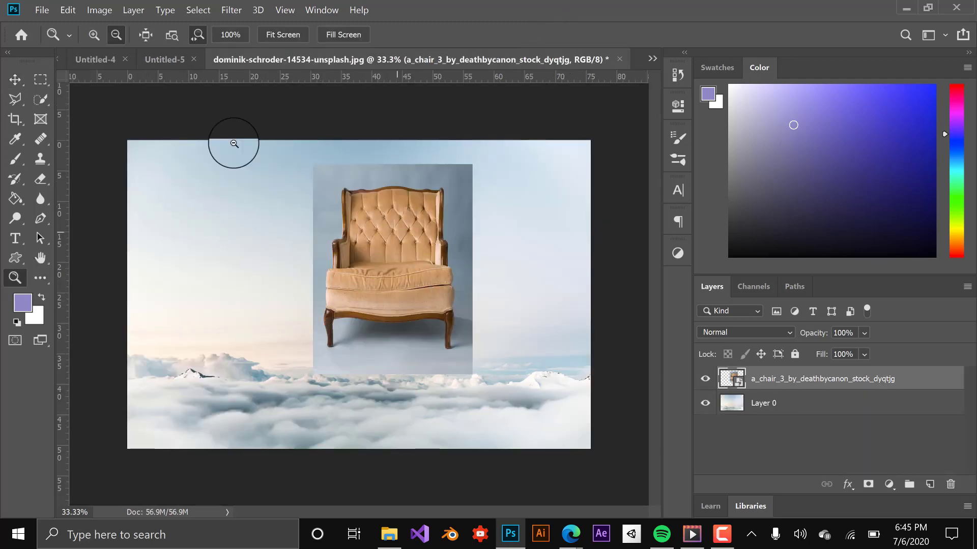
click(504, 219)
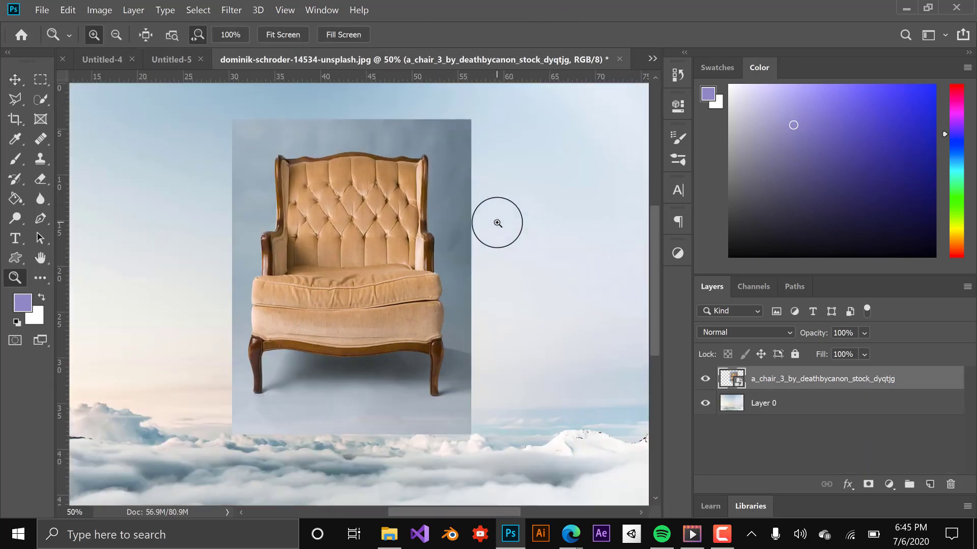
click(499, 223)
Step: Select the armchair with Quick Selection, subtracting the floor and the gaps beneath it
click(44, 103)
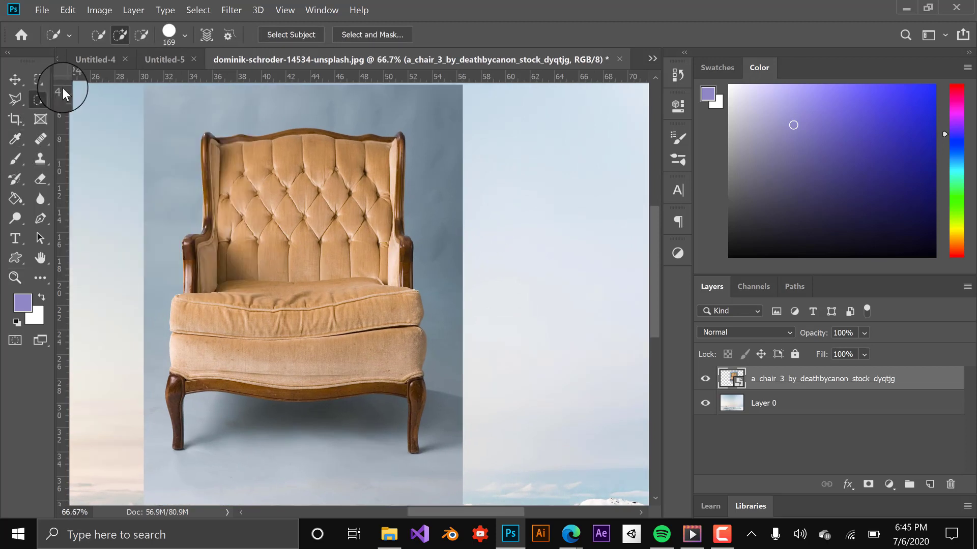
mouse_move(321, 203)
mouse_down()
mouse_move(273, 198)
mouse_move(266, 233)
mouse_move(236, 264)
mouse_move(221, 261)
mouse_move(187, 305)
mouse_move(188, 334)
mouse_move(337, 371)
mouse_move(272, 388)
mouse_move(274, 410)
mouse_move(192, 383)
mouse_move(405, 366)
mouse_move(366, 240)
mouse_move(393, 254)
mouse_move(397, 315)
mouse_move(388, 233)
mouse_move(397, 188)
mouse_move(423, 234)
mouse_move(322, 176)
mouse_move(388, 158)
mouse_up()
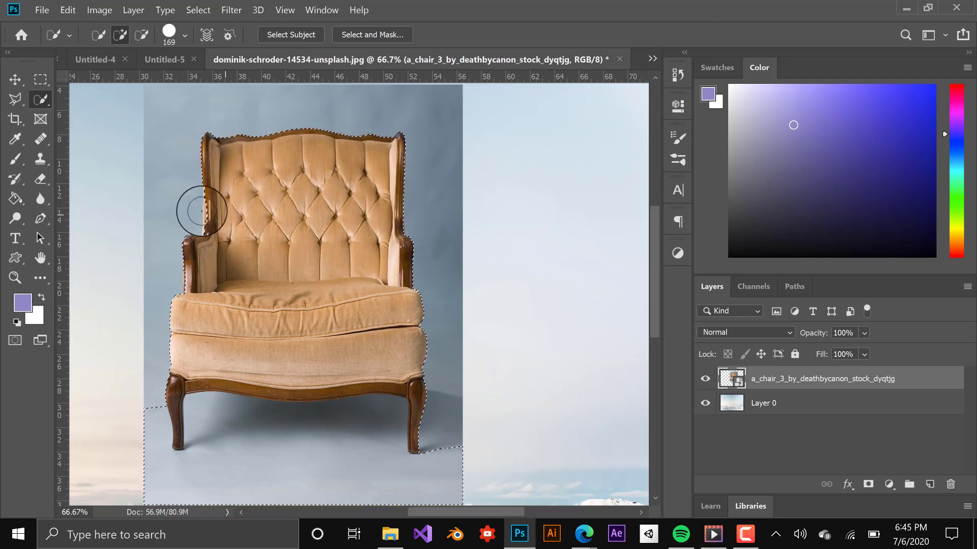
click(142, 34)
mouse_move(316, 433)
mouse_down()
mouse_move(324, 488)
mouse_move(315, 510)
mouse_up()
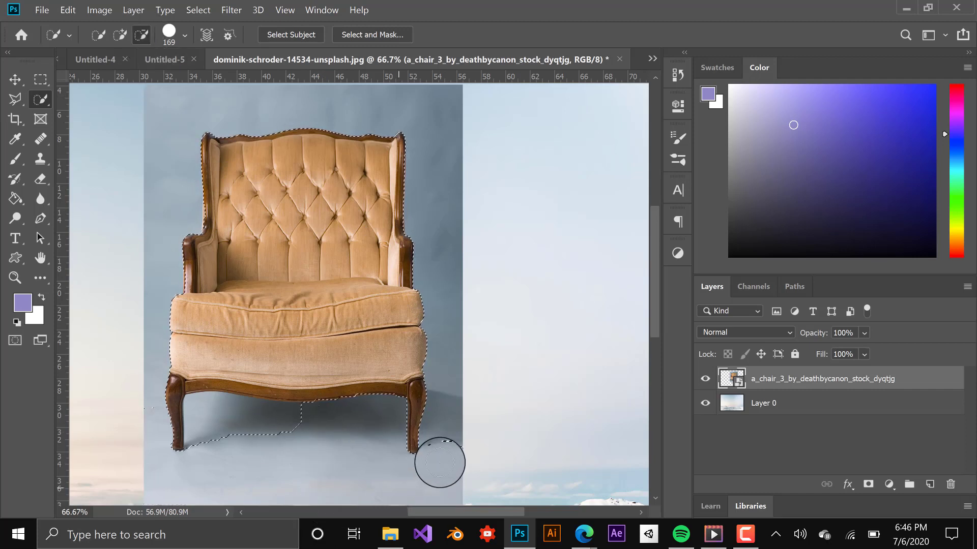
drag(440, 462, 449, 449)
mouse_move(317, 444)
mouse_down()
mouse_move(305, 430)
mouse_move(237, 421)
mouse_move(288, 420)
mouse_up()
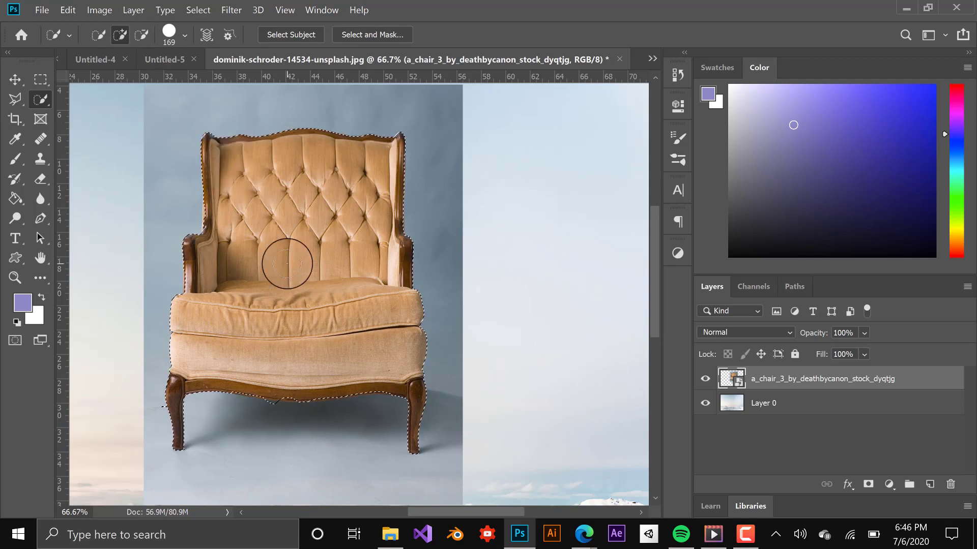
click(289, 387)
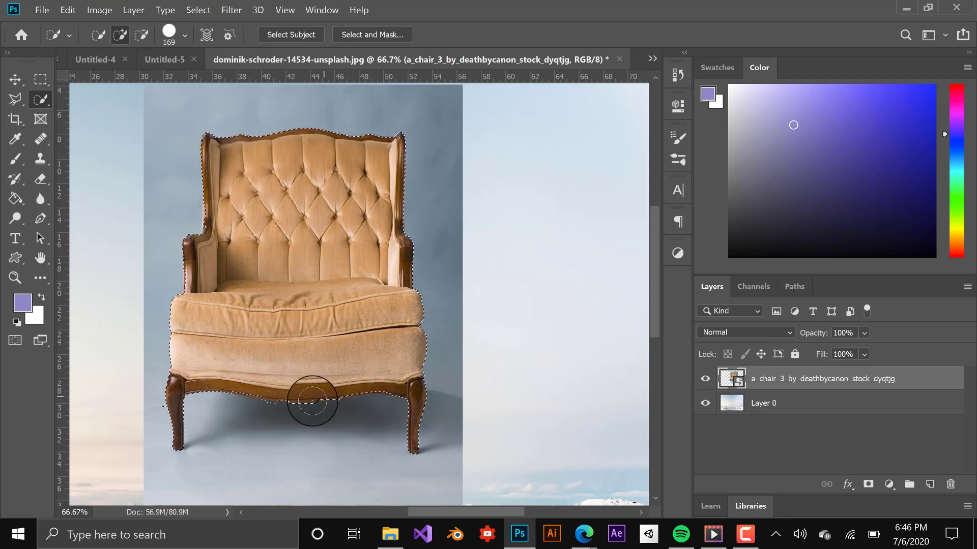
click(142, 34)
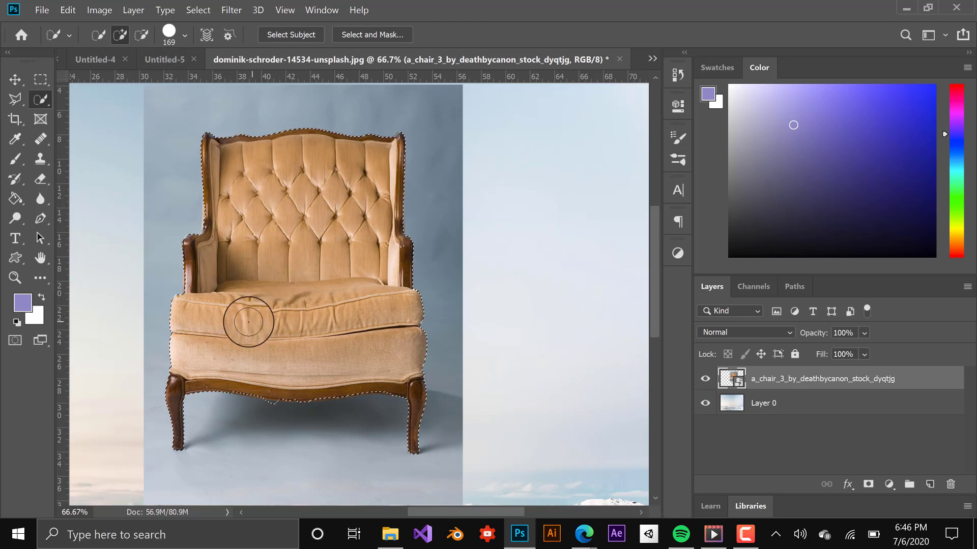
Step: Set the Quick Selection brush to 34 px and smooth the selection along the bottom rail
click(184, 36)
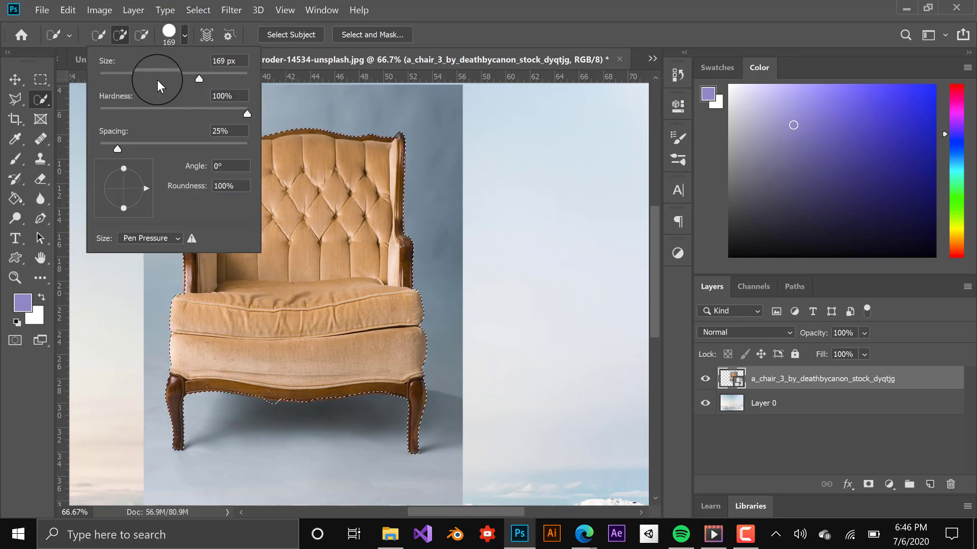
drag(158, 79, 124, 78)
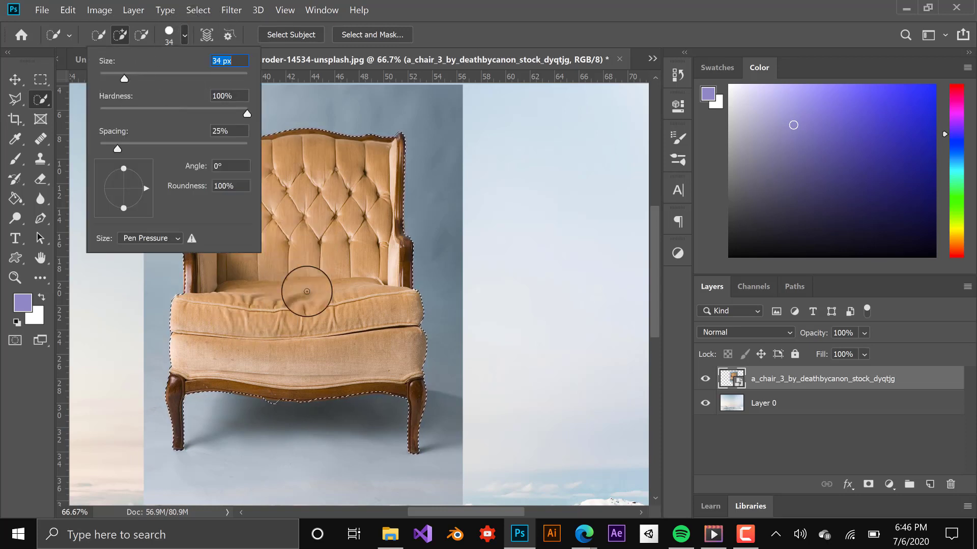
click(301, 399)
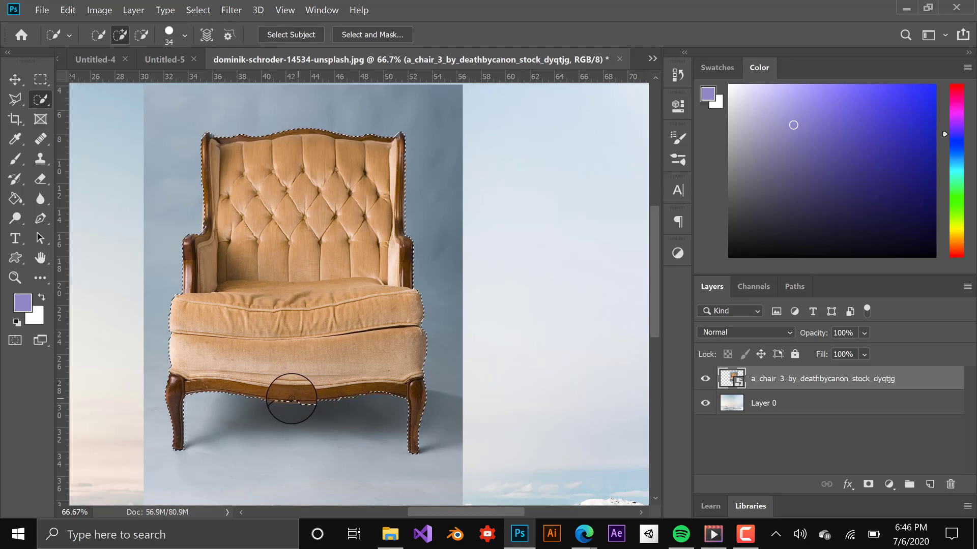
drag(280, 400, 316, 392)
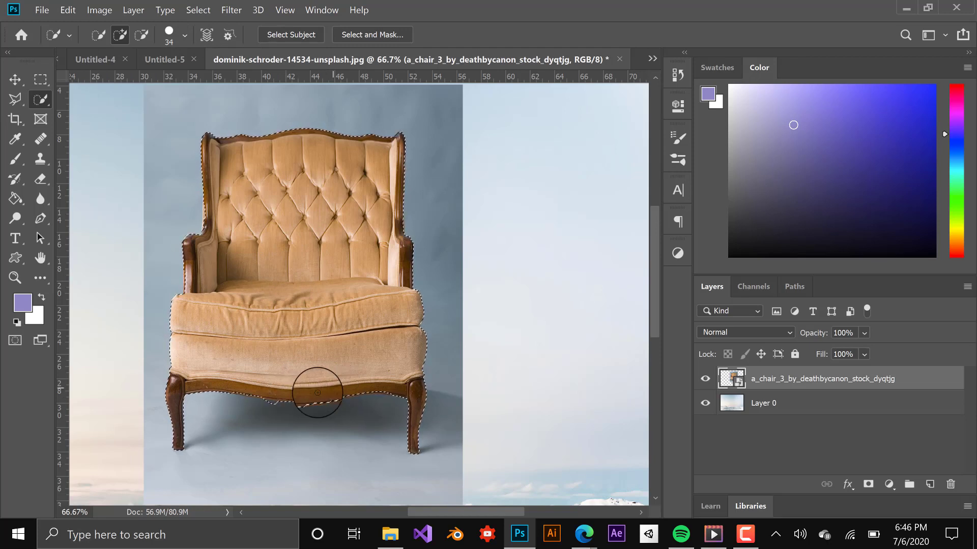
Step: Trim the notch under the bottom rail, re-add the rail edge, and shift the chair layer right and down
click(145, 34)
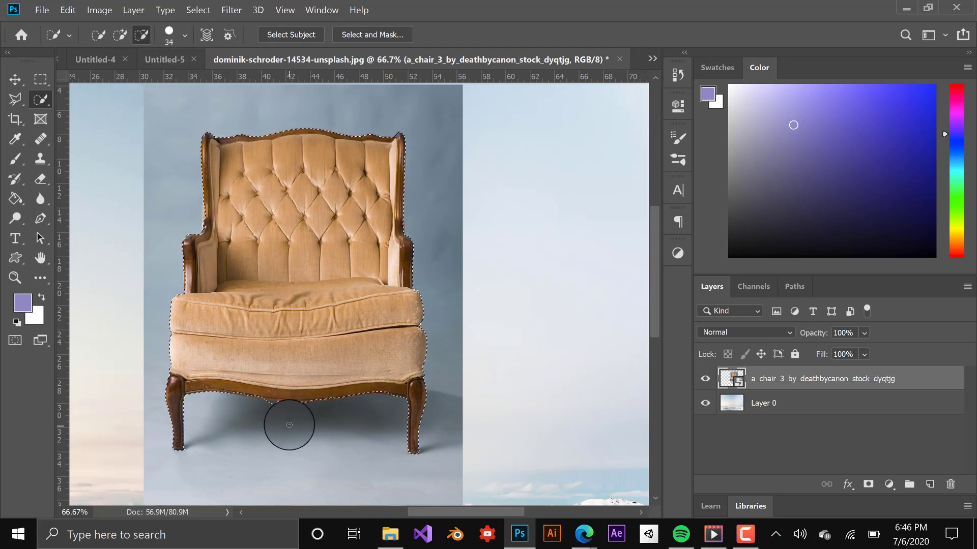
drag(271, 405, 261, 403)
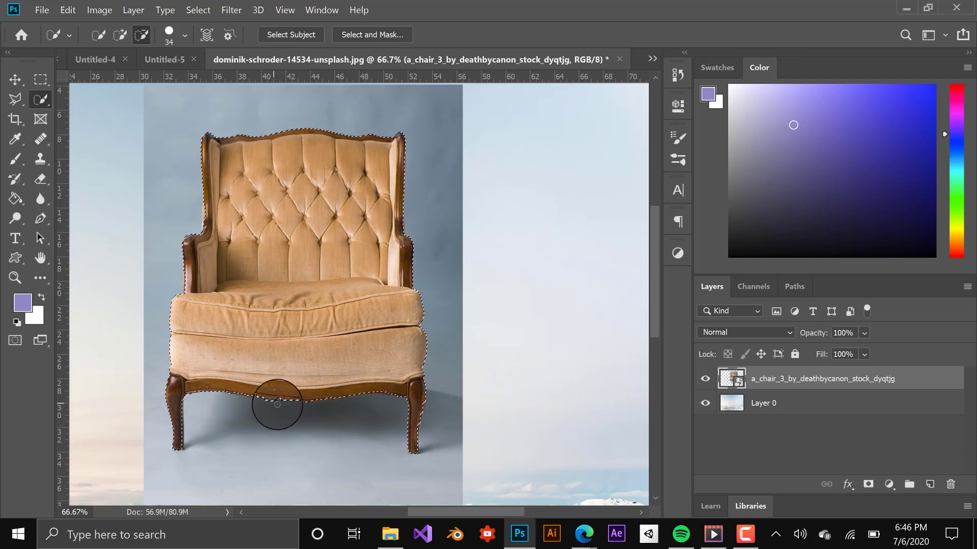
click(120, 35)
drag(274, 403, 262, 392)
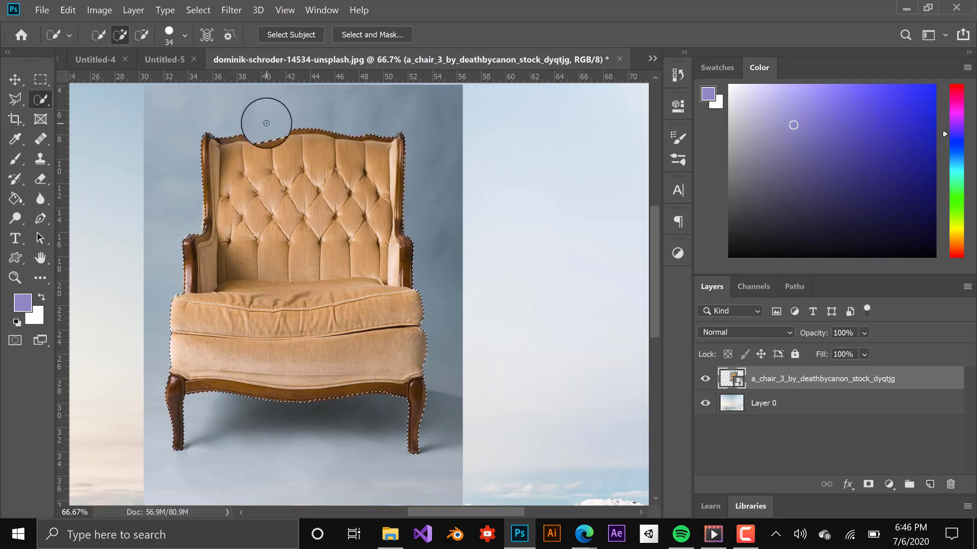
click(17, 89)
drag(315, 240, 378, 268)
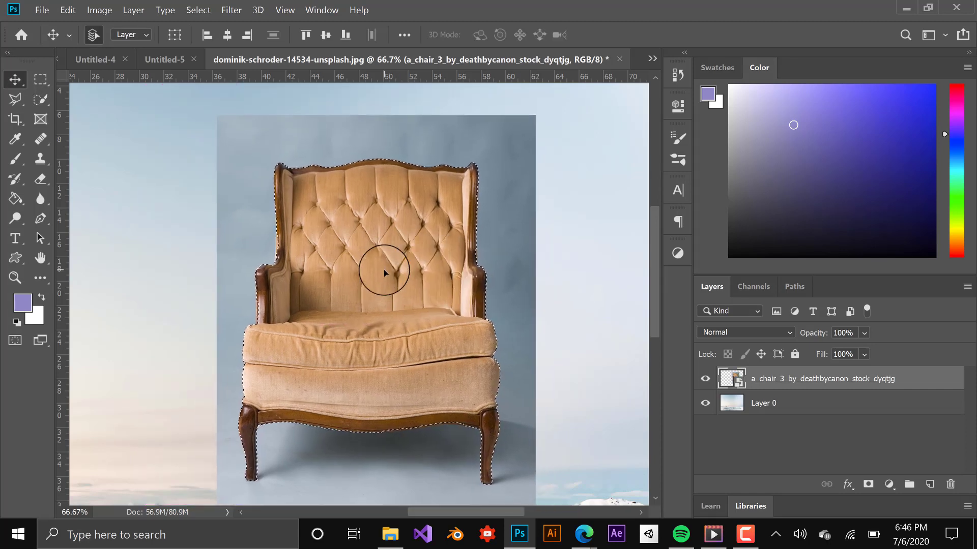
Step: Add a new layer and place a copy of the selected chair on it
click(930, 484)
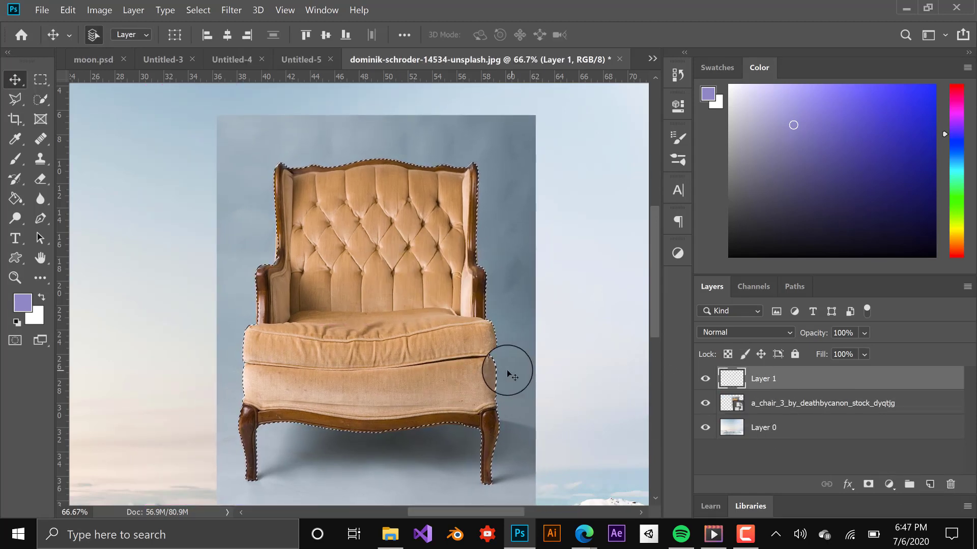
key(ctrl+c)
click(574, 233)
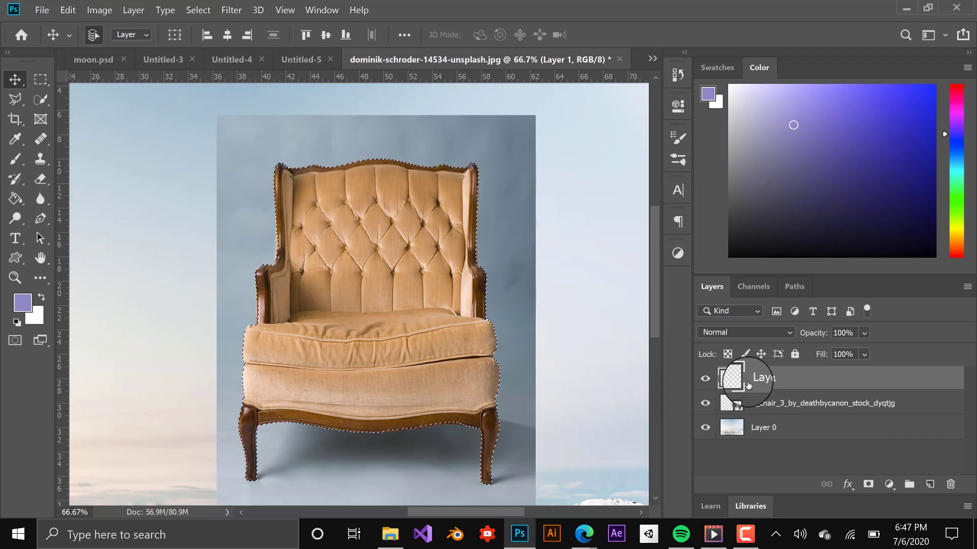
click(763, 403)
drag(407, 364, 419, 352)
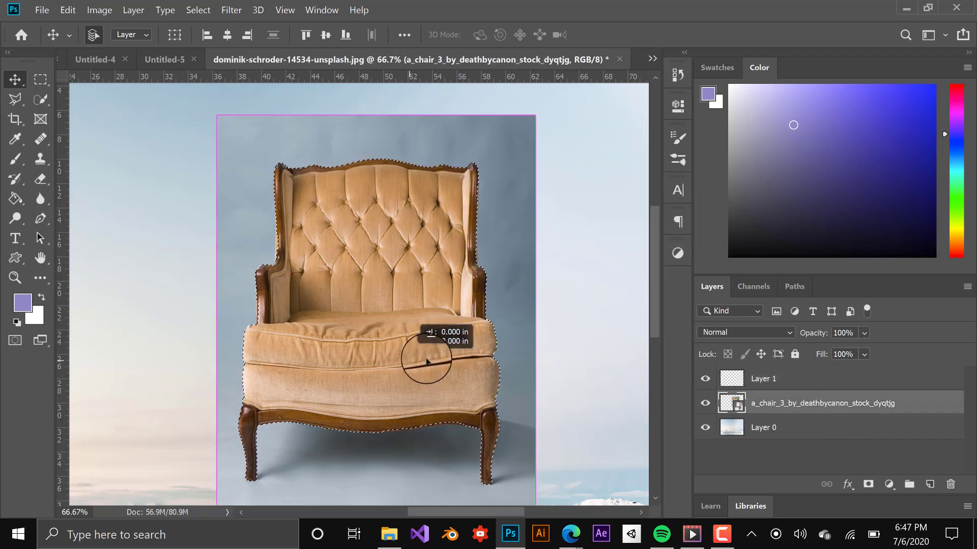
click(786, 379)
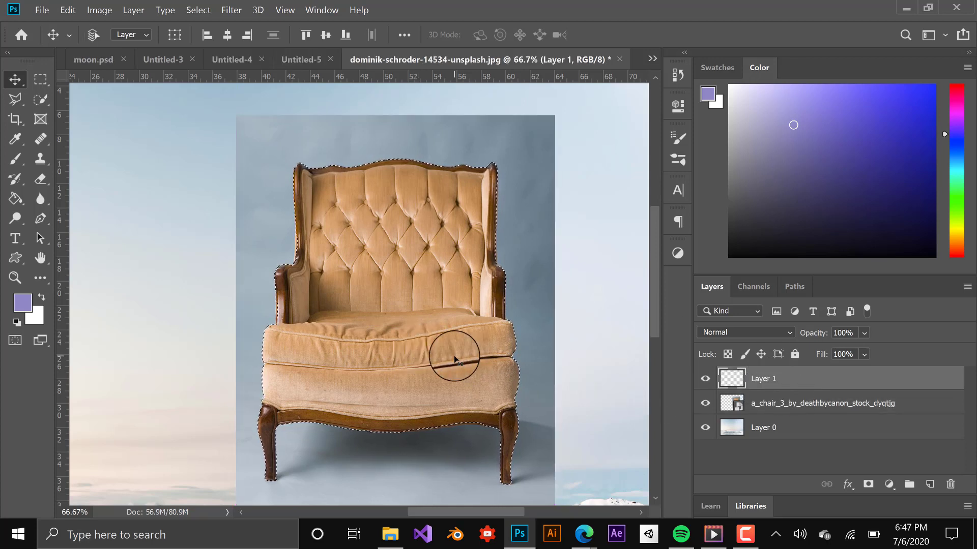
drag(454, 360, 448, 360)
drag(310, 343, 72, 480)
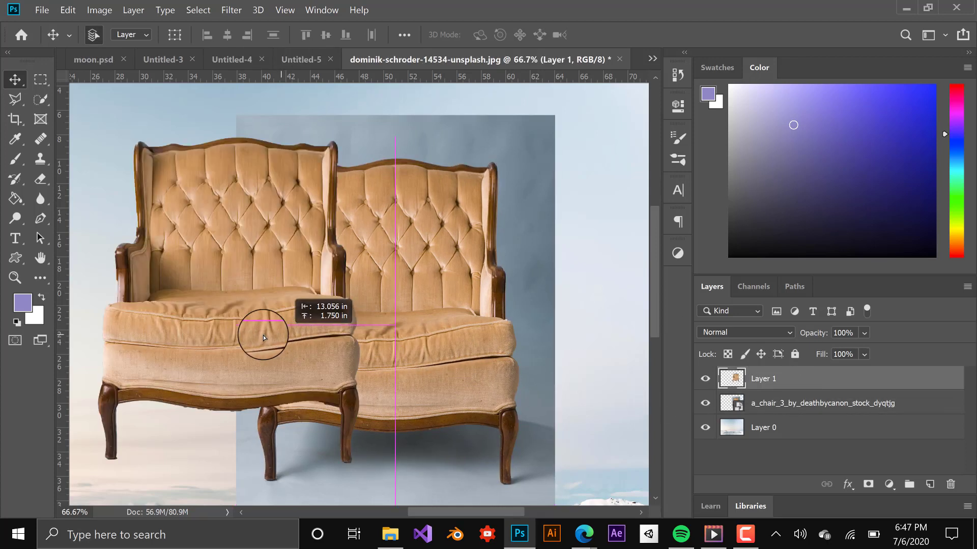
Step: Zoom out to the whole image and delete the original rectangular chair layer
click(16, 277)
click(116, 35)
click(304, 168)
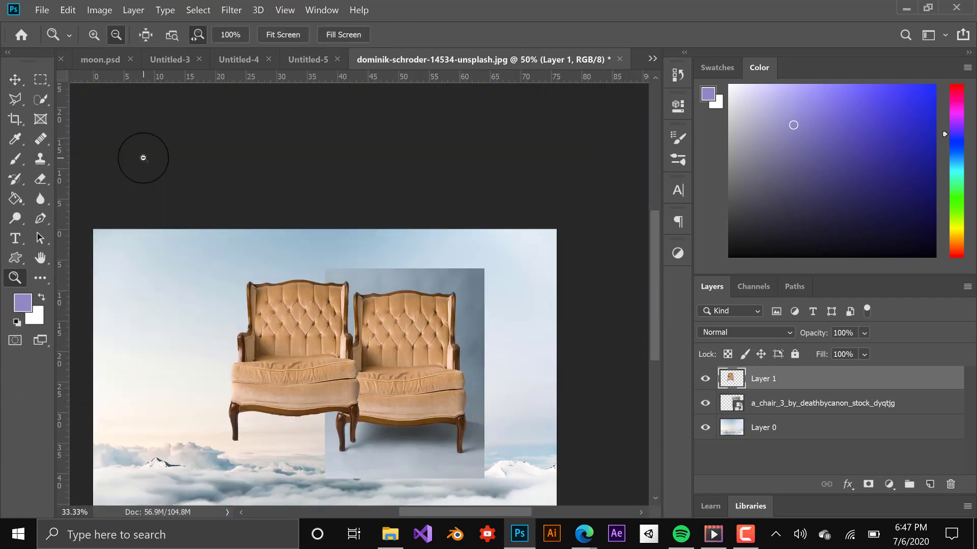
click(16, 79)
click(809, 402)
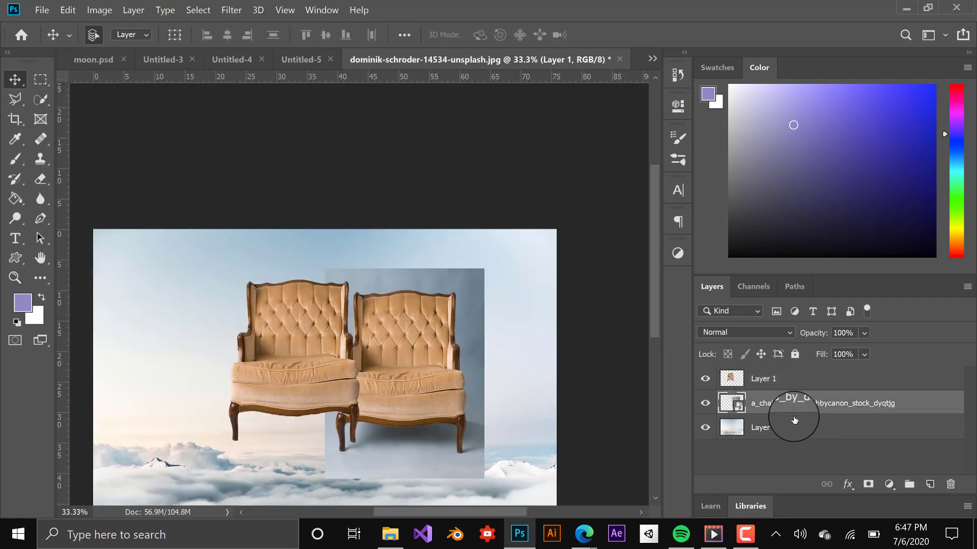
key(Delete)
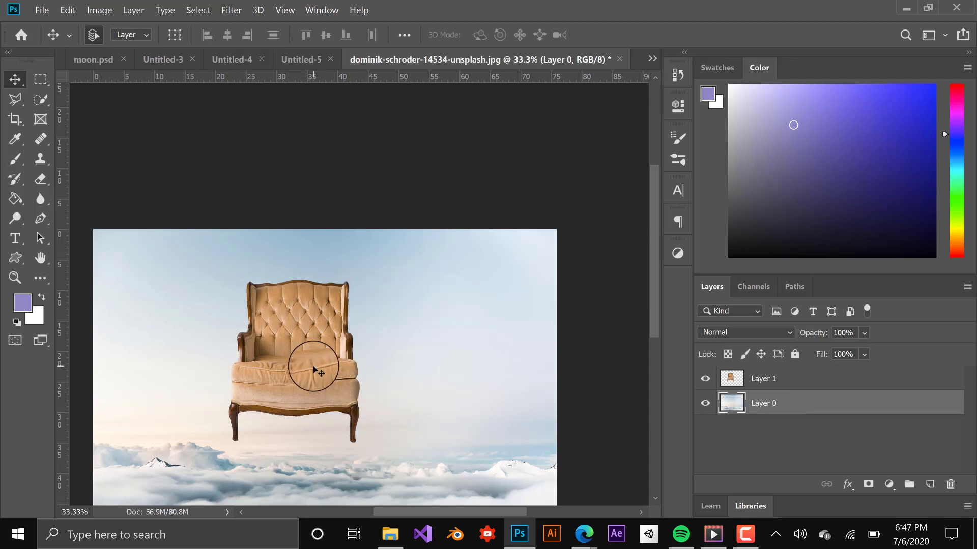
Step: Move the cut-out chair down onto the clouds, then start dragging in the woman in blue from Untitled-5
drag(316, 366, 343, 425)
scroll(344, 425, down, 2)
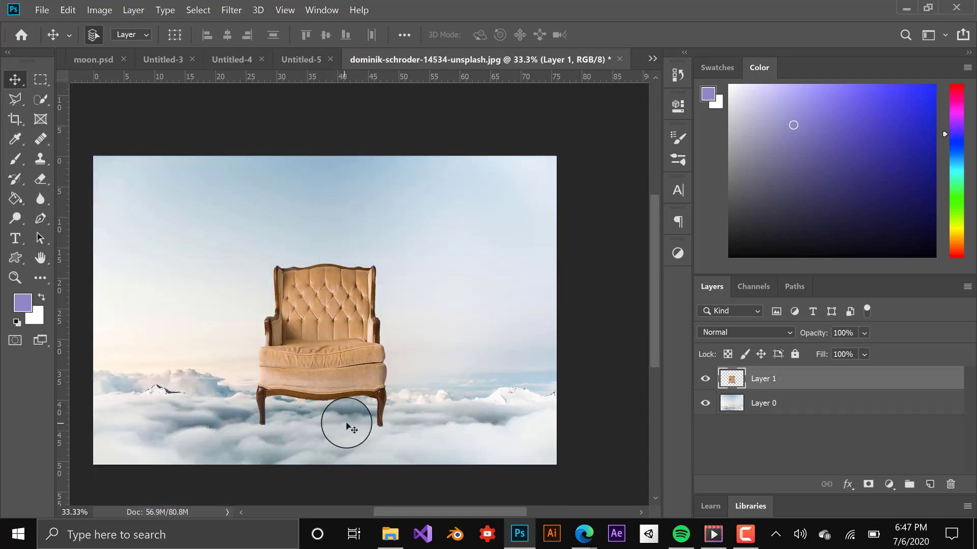
scroll(349, 419, down, 1)
mouse_move(316, 325)
mouse_down()
mouse_move(331, 332)
mouse_move(313, 334)
mouse_move(558, 57)
mouse_up()
click(286, 61)
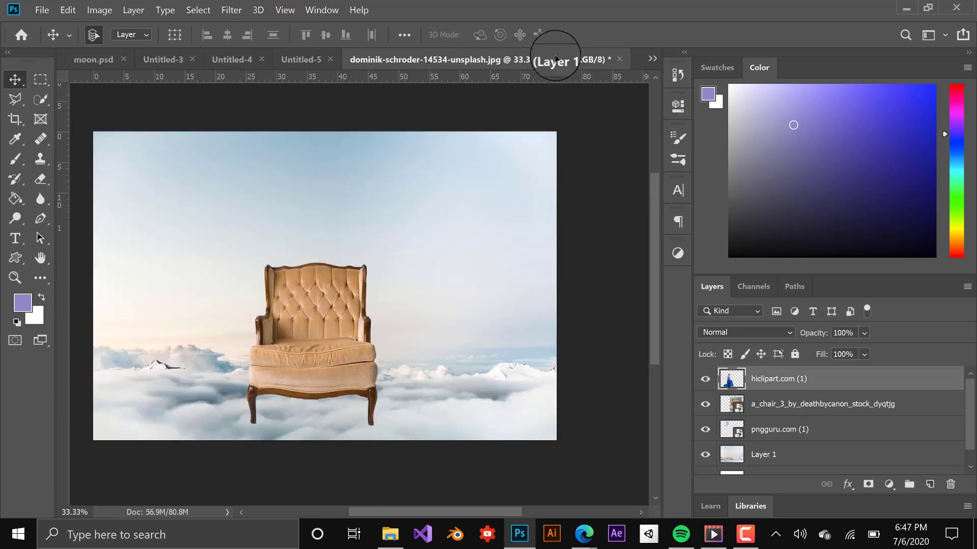
Step: Seat the woman in blue on the armchair and bring the lavender balloon with its white chair into the scene
drag(558, 57, 315, 341)
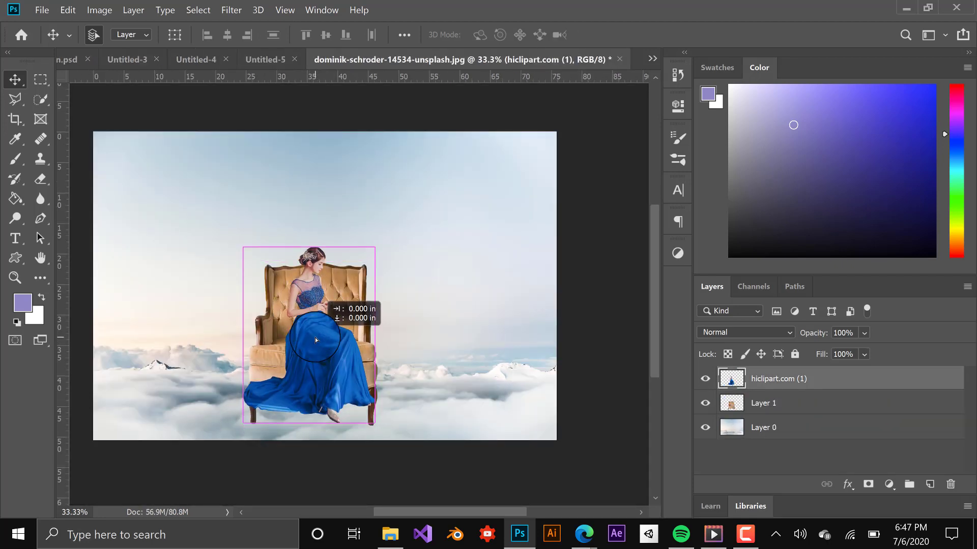
drag(315, 341, 316, 331)
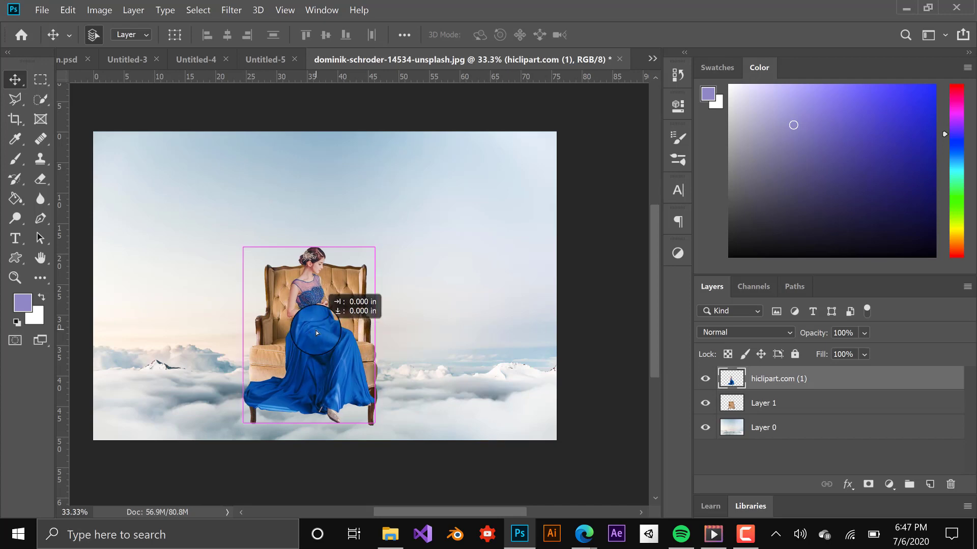
click(204, 56)
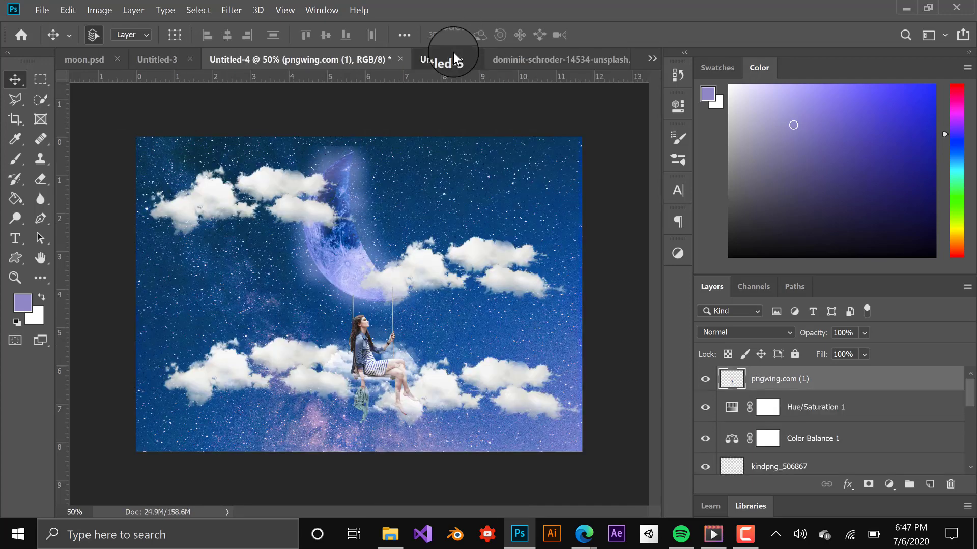
mouse_move(453, 51)
mouse_down()
mouse_move(299, 298)
mouse_move(525, 62)
mouse_move(395, 187)
mouse_up()
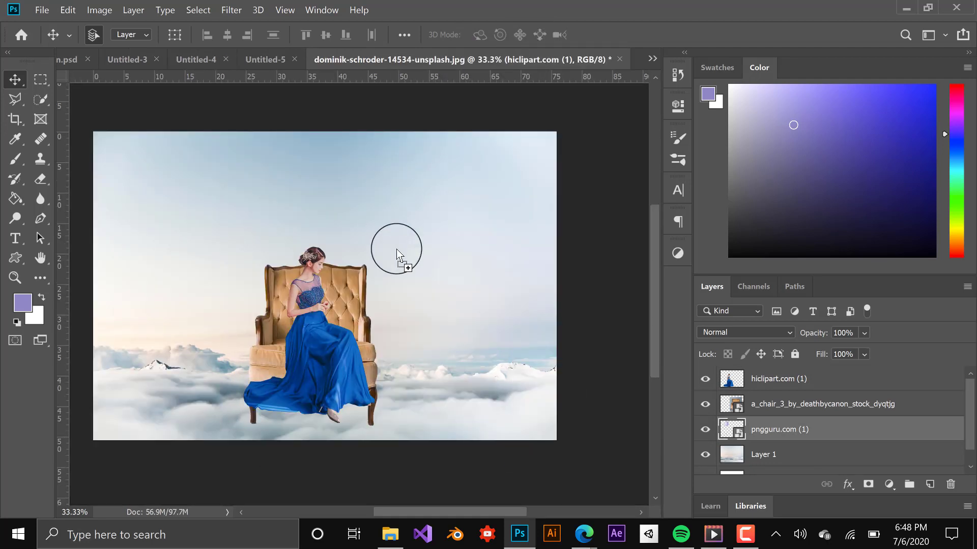
drag(397, 253, 475, 234)
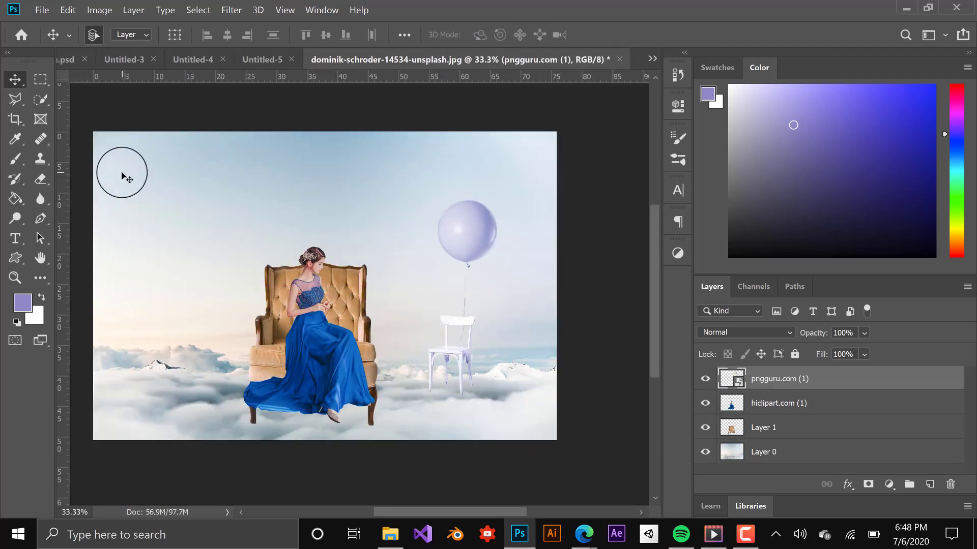
Step: Rasterize the balloon layer and erase the white chair with a soft 306 px Eraser
click(45, 184)
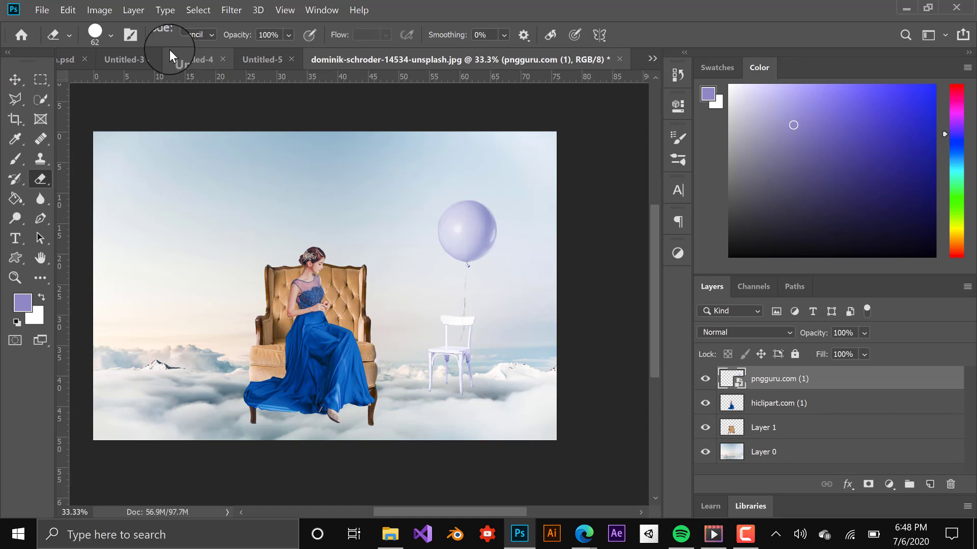
click(453, 351)
click(563, 242)
click(415, 356)
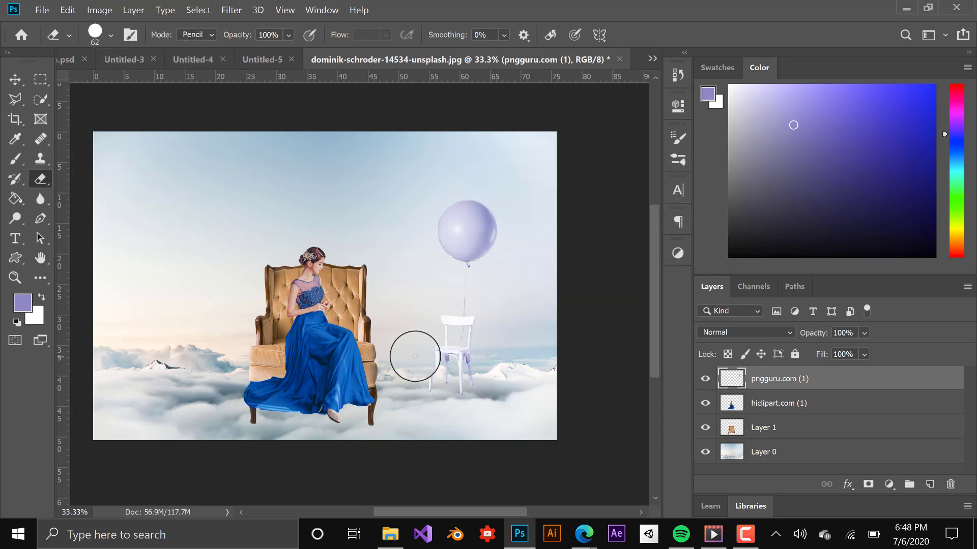
click(98, 32)
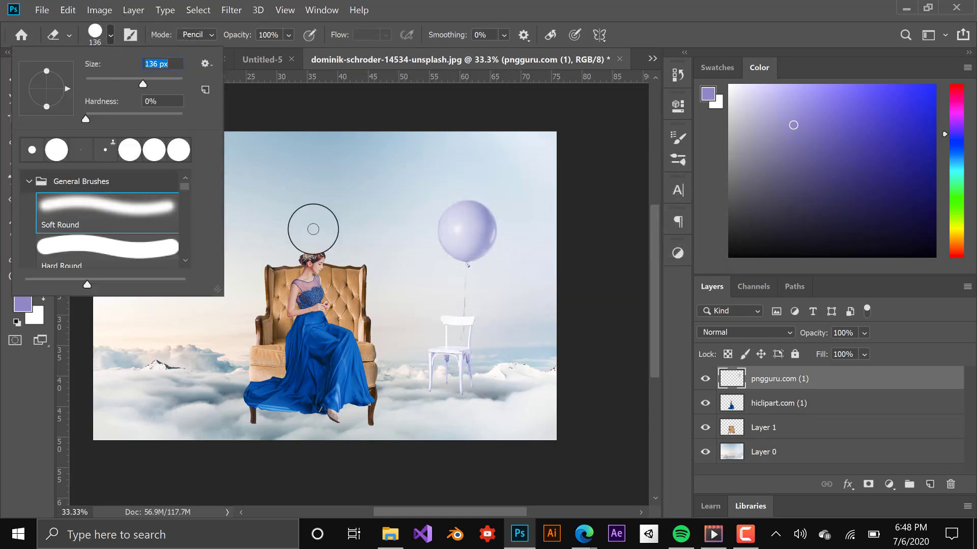
drag(164, 79, 175, 79)
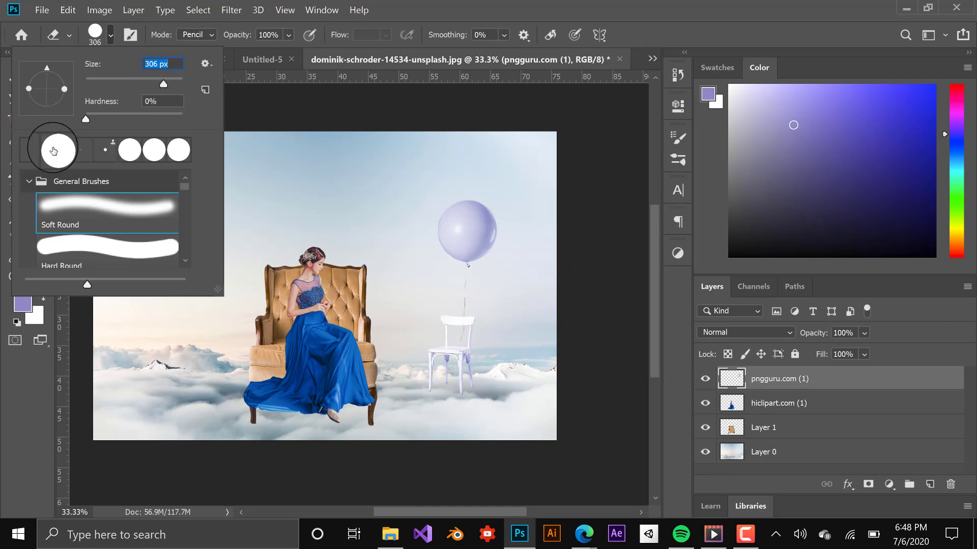
mouse_move(484, 338)
mouse_down()
mouse_move(446, 377)
mouse_move(432, 410)
mouse_move(458, 381)
mouse_move(467, 327)
mouse_up()
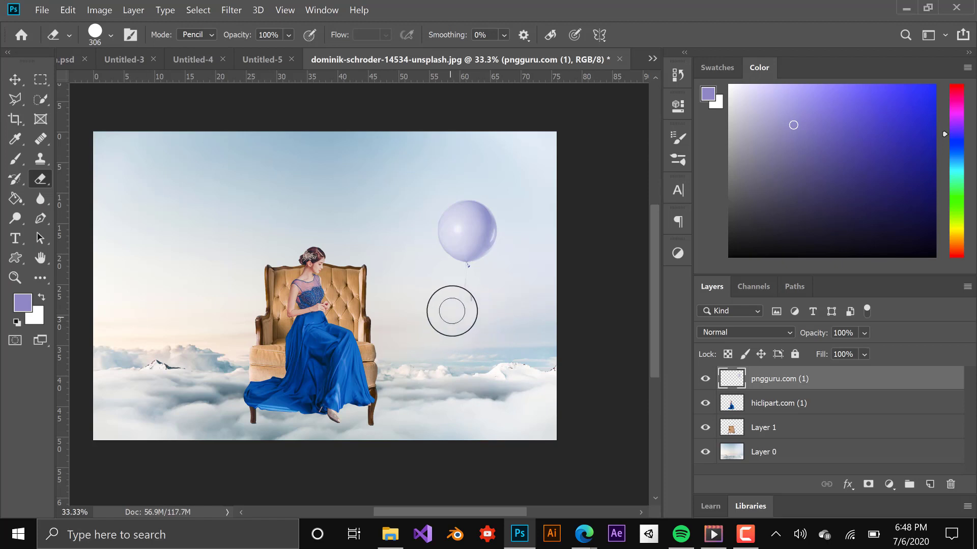
Step: Try moving the balloon, undo back, and erase the white chair below the balloon again
click(15, 79)
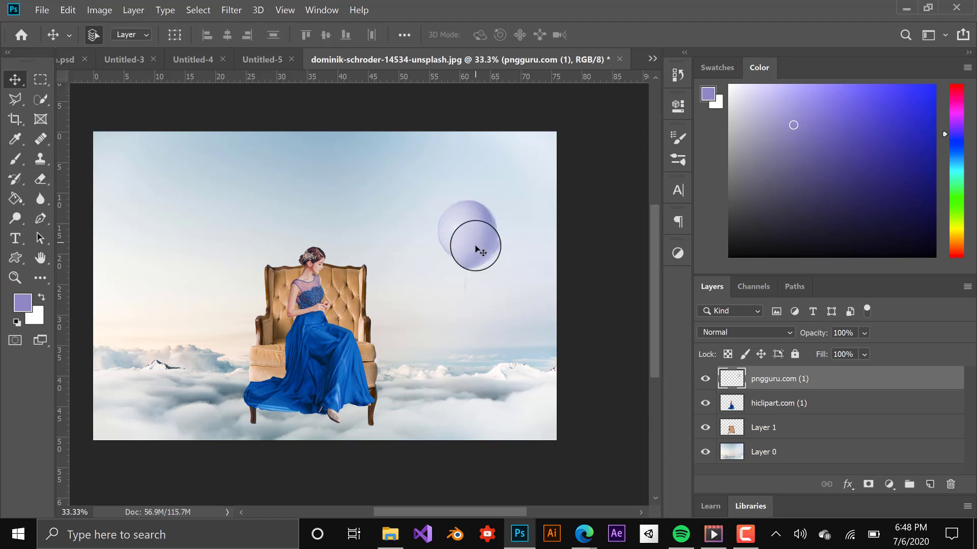
drag(476, 248, 376, 215)
key(ctrl+z)
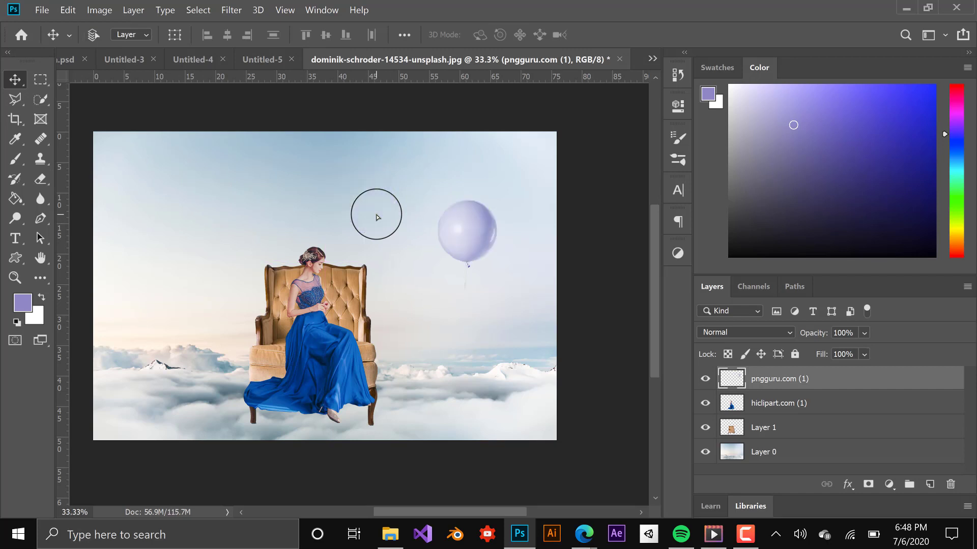
key(ctrl+z)
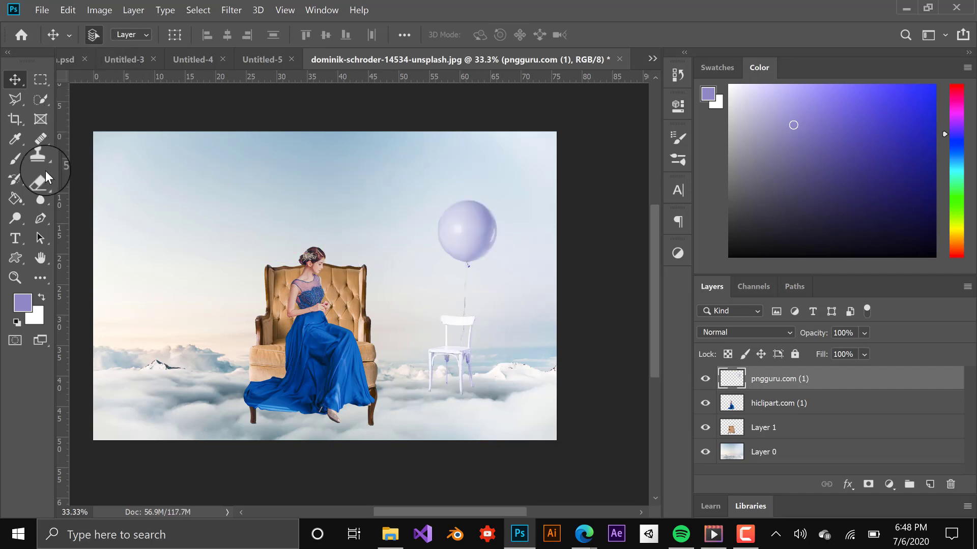
mouse_move(459, 364)
mouse_down()
mouse_move(426, 360)
mouse_move(476, 388)
mouse_move(462, 362)
mouse_move(439, 349)
mouse_up()
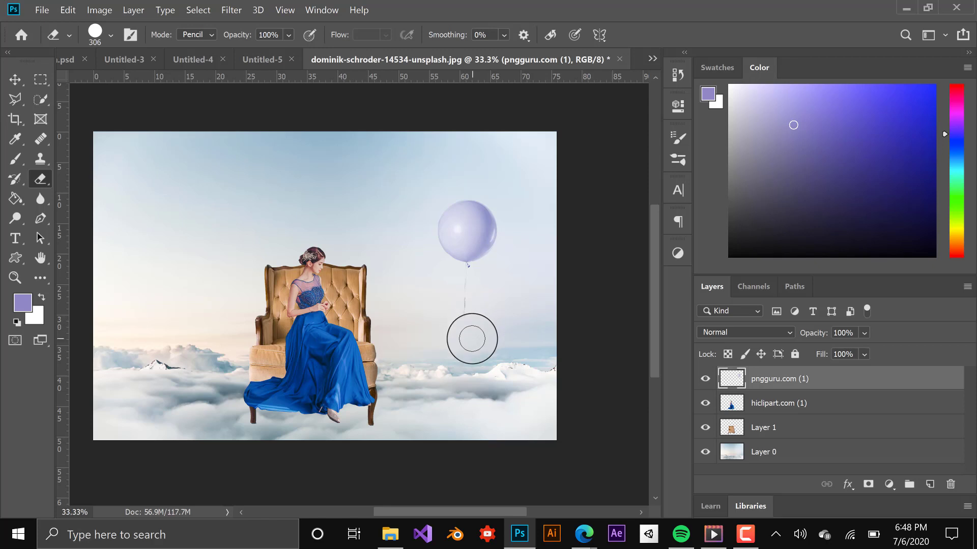
Step: Move the balloon above the armchair and place its layer beneath the armchair layer
click(14, 80)
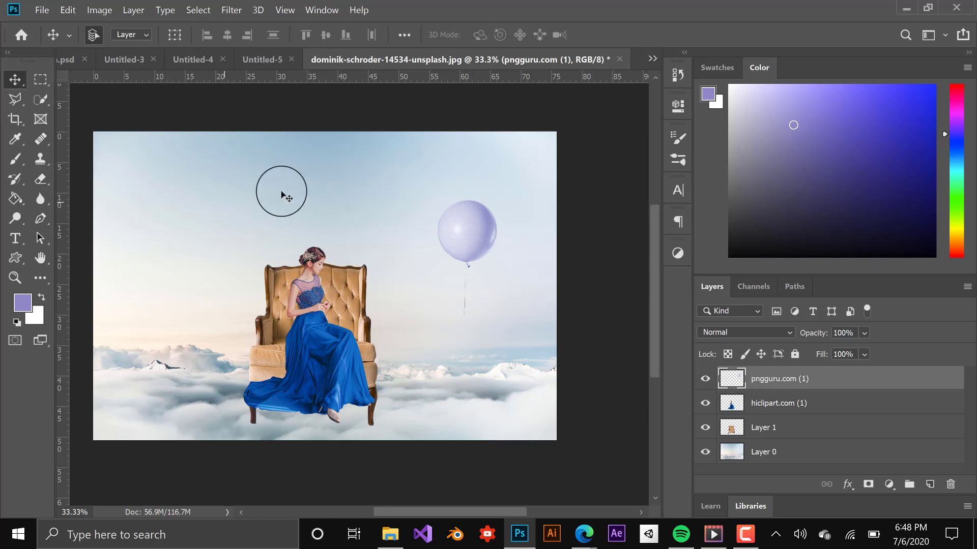
mouse_move(469, 234)
mouse_down()
mouse_move(383, 182)
mouse_move(373, 197)
mouse_up()
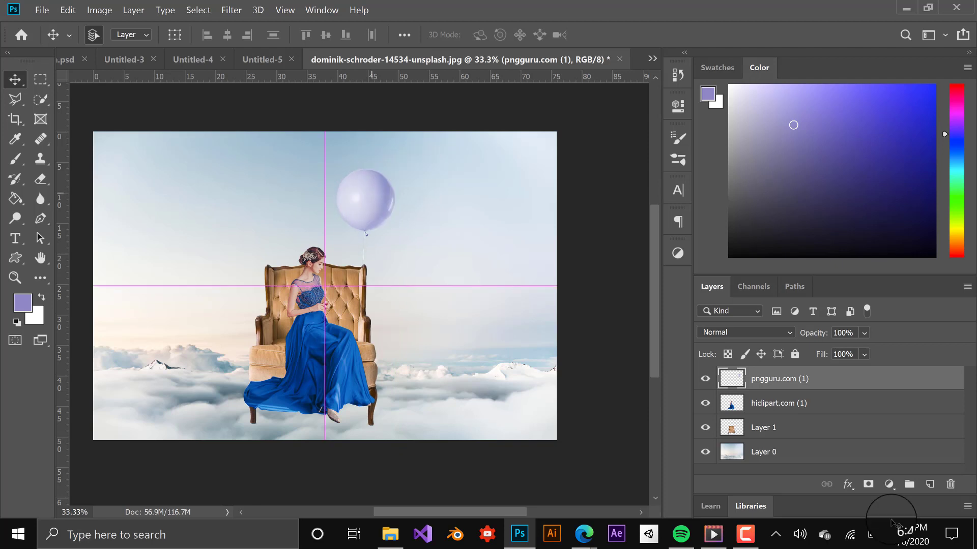
drag(786, 379, 780, 434)
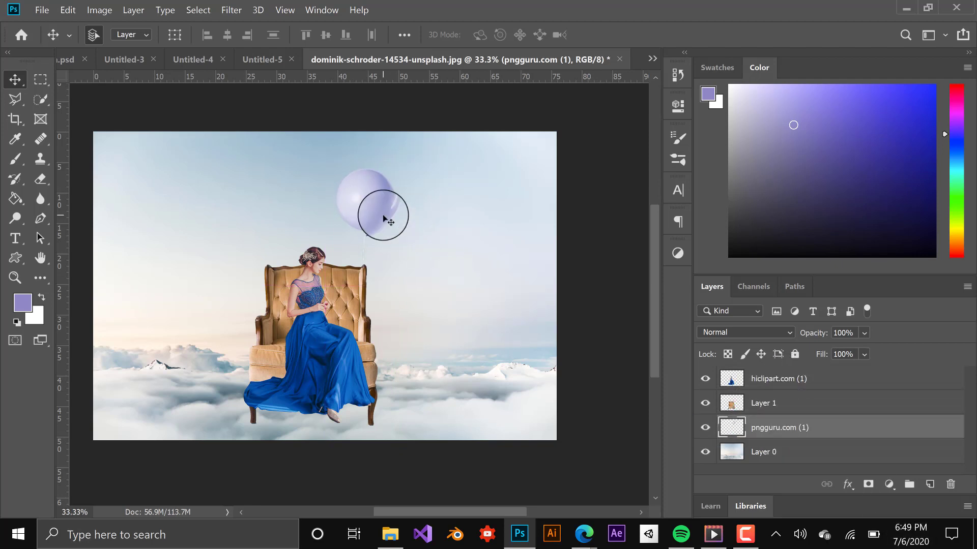
Step: Alt-drag a second balloon copy, rotate it about 20° and set it against the first
mouse_move(368, 175)
mouse_down()
mouse_move(243, 198)
mouse_move(409, 171)
mouse_up()
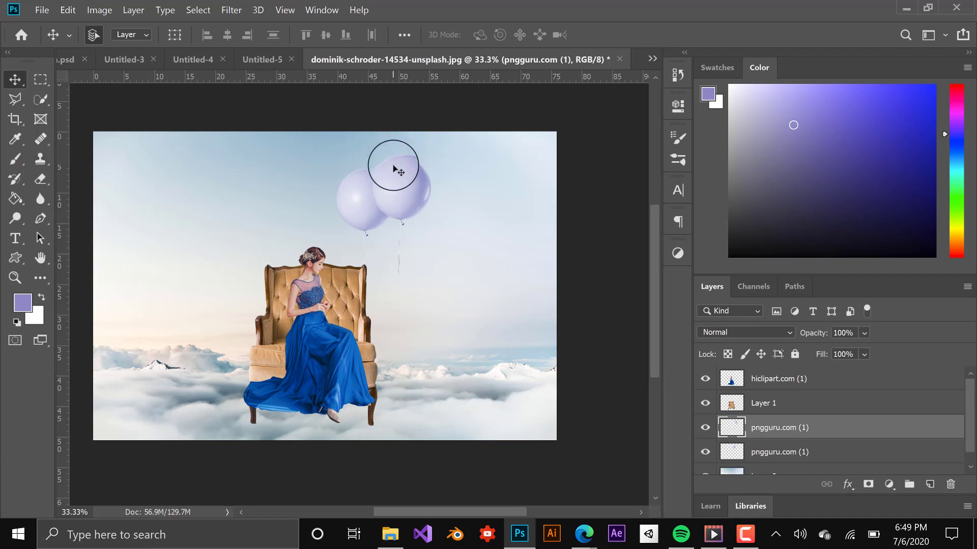
click(71, 9)
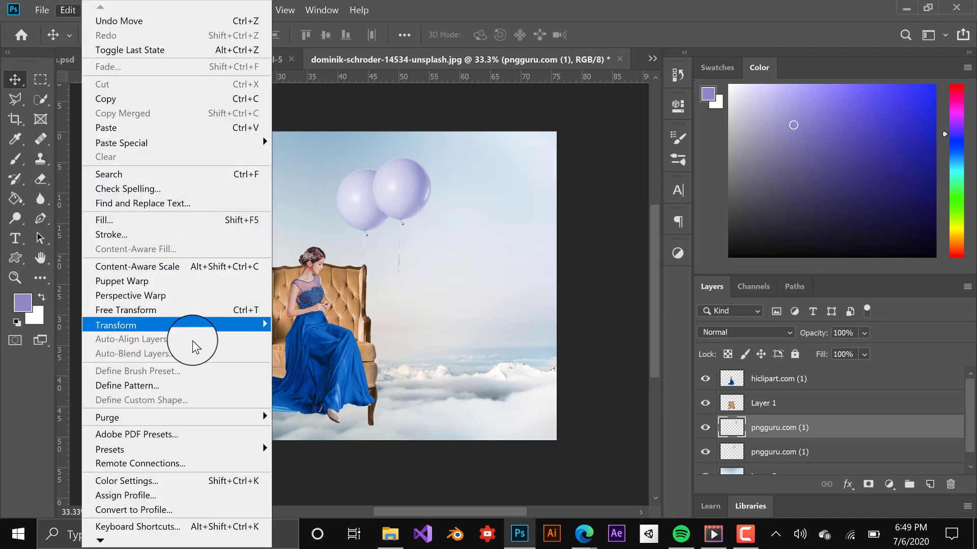
click(164, 309)
drag(448, 146, 479, 161)
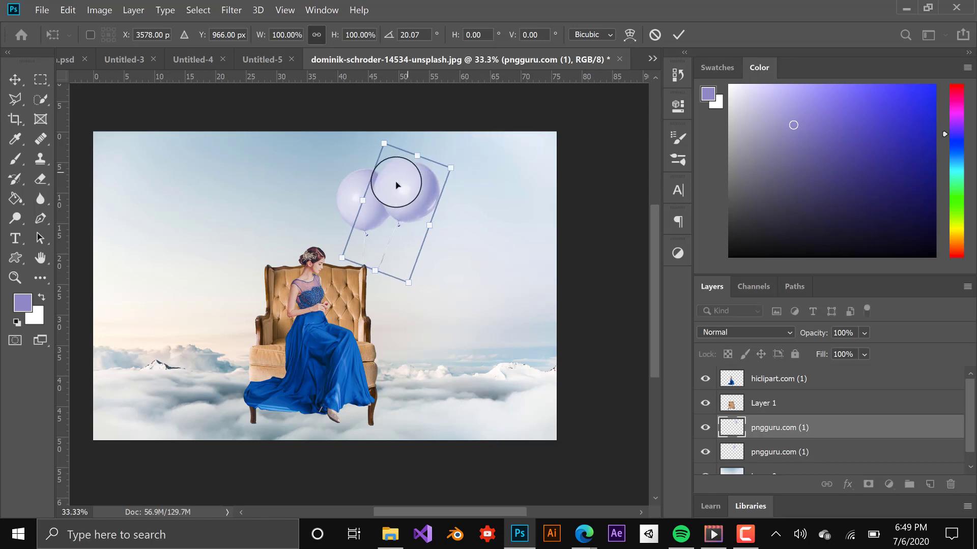
drag(395, 184, 394, 188)
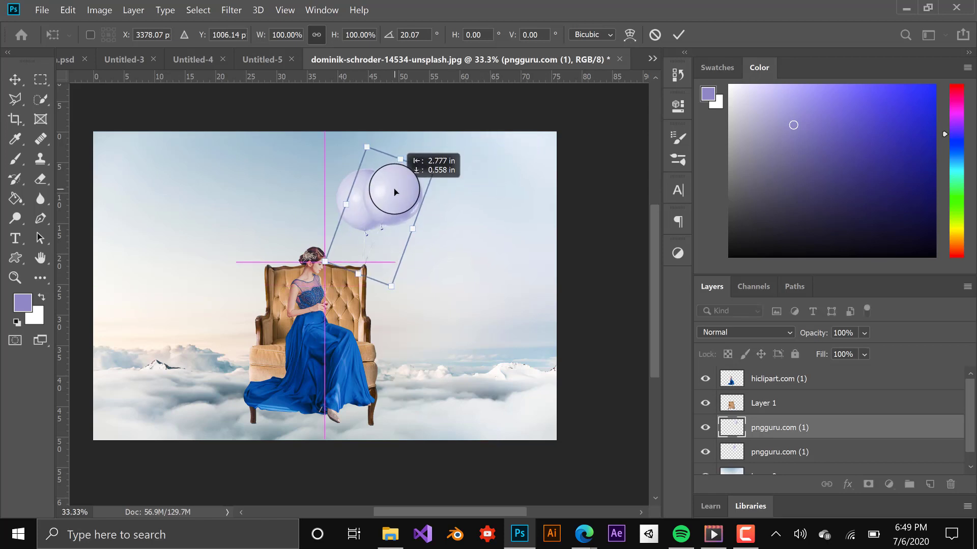
key(Return)
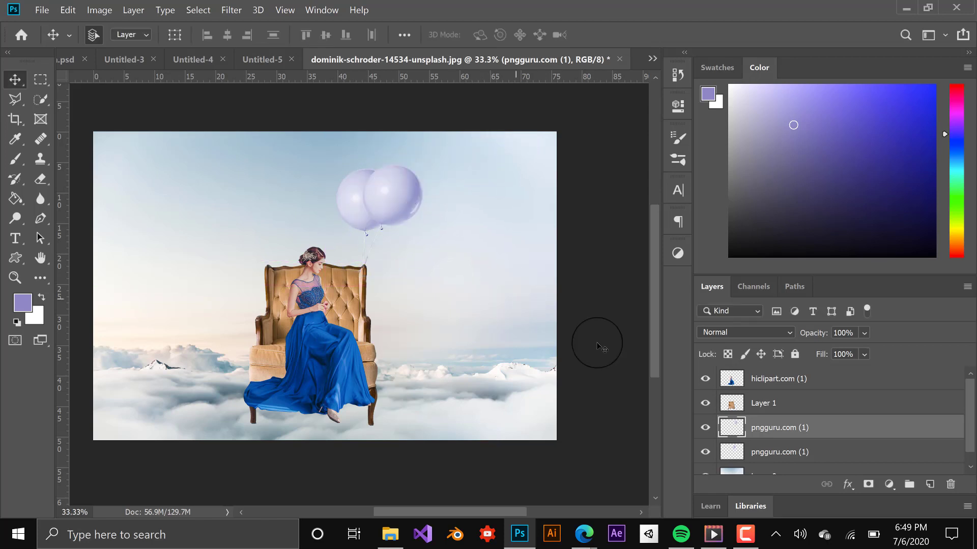
click(771, 404)
Step: Tilt the armchair and woman together about 12° clockwise
shift+click(778, 379)
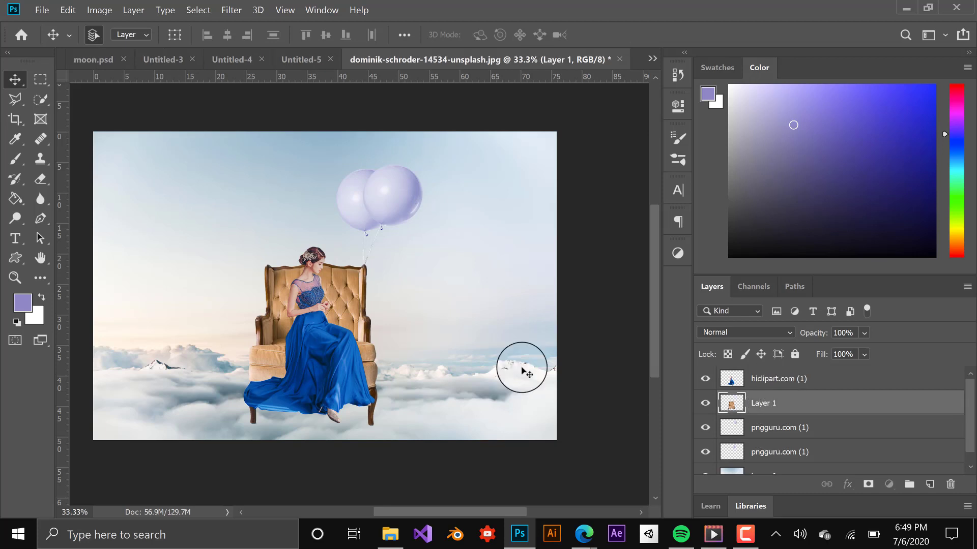
key(ctrl+t)
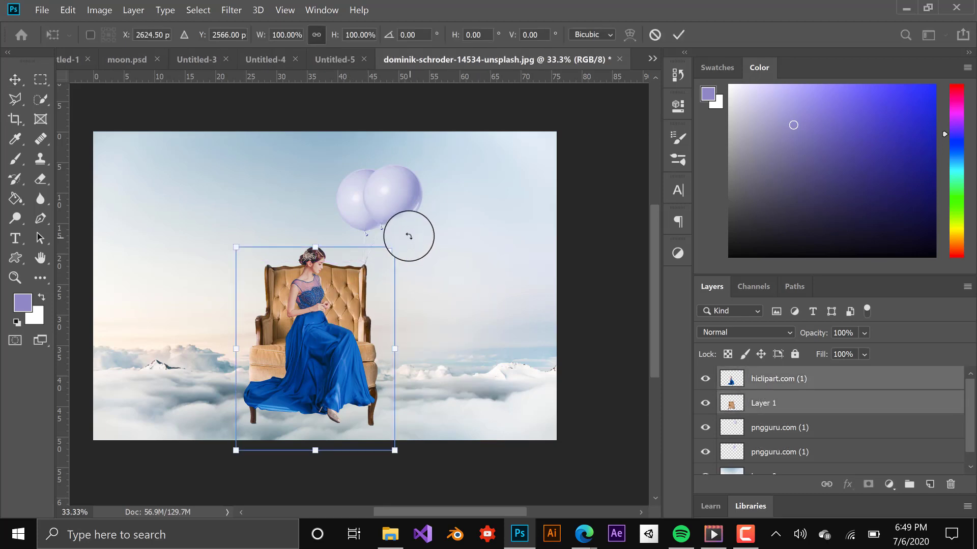
drag(408, 236, 438, 256)
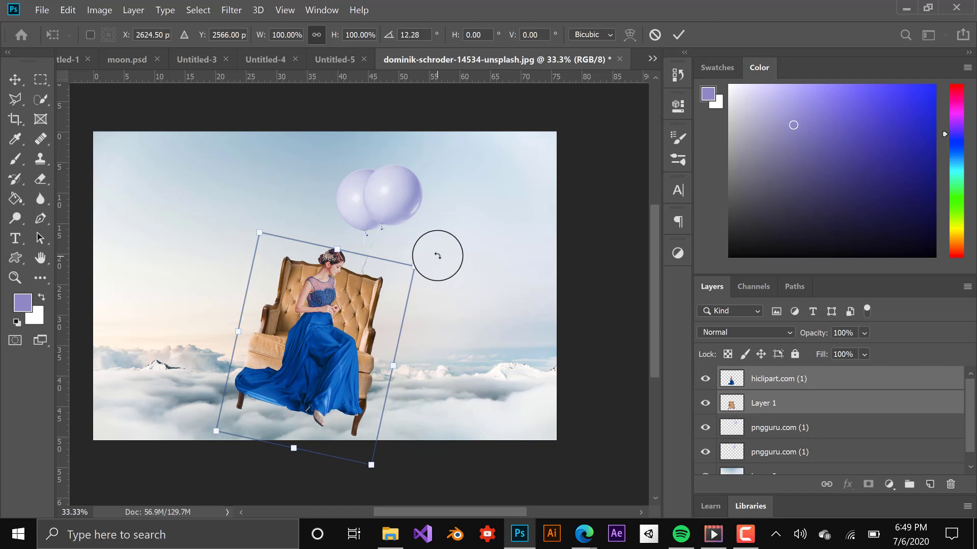
key(Escape)
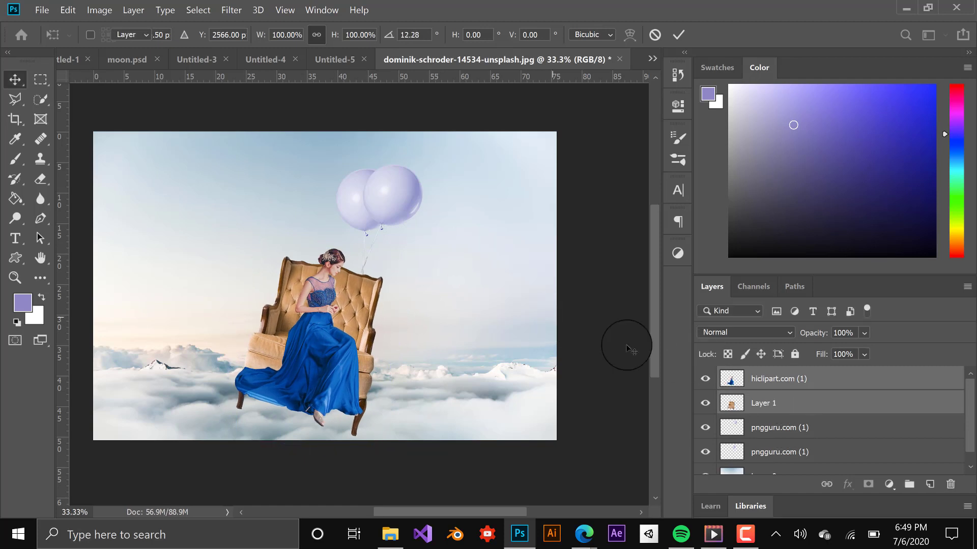
Step: Move both balloons above the tilted chair and place a duplicate pair over the chair's left side
click(798, 427)
shift+click(789, 455)
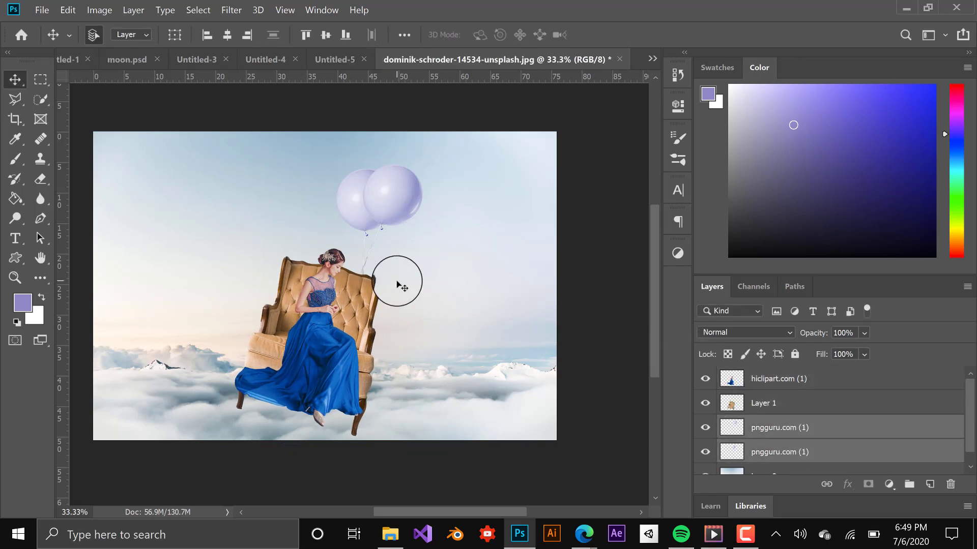
drag(377, 201, 389, 209)
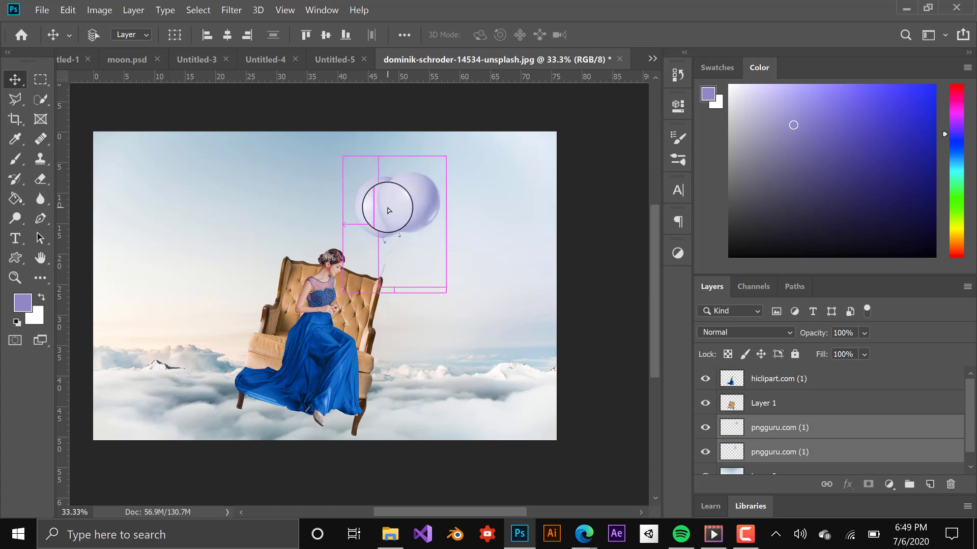
key(ctrl+z)
drag(352, 248, 330, 160)
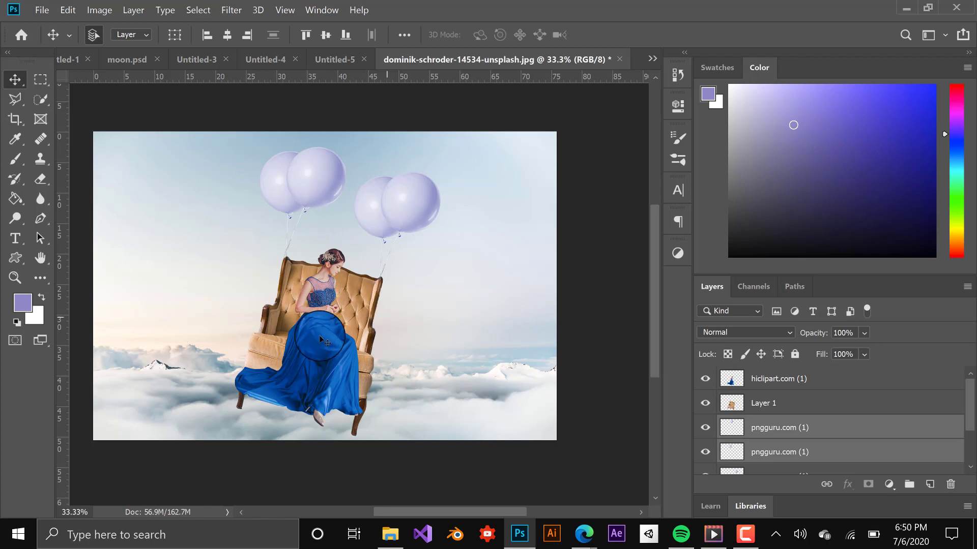
Step: Shift the woman and balloon layers slightly right together, then bring up the Untitled-3 document
click(237, 326)
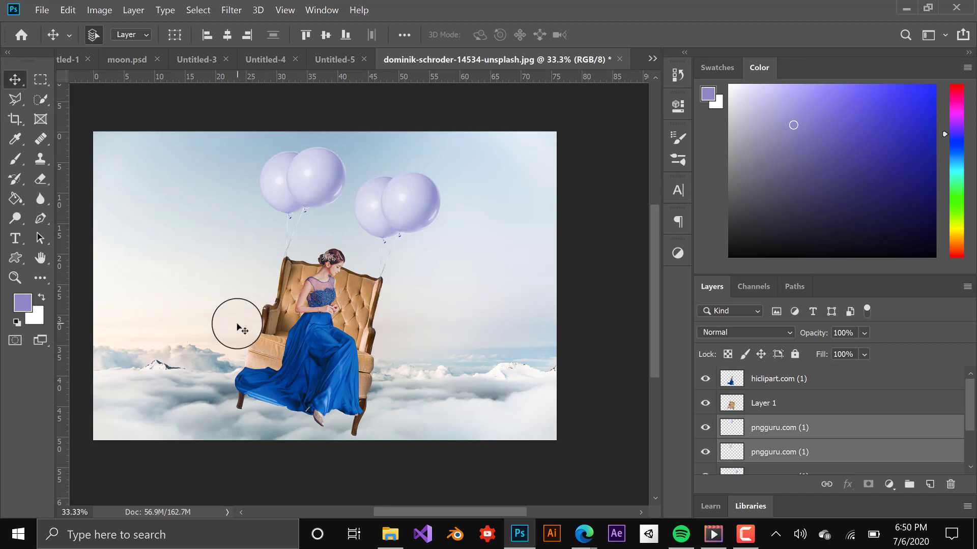
click(874, 382)
drag(962, 405, 959, 453)
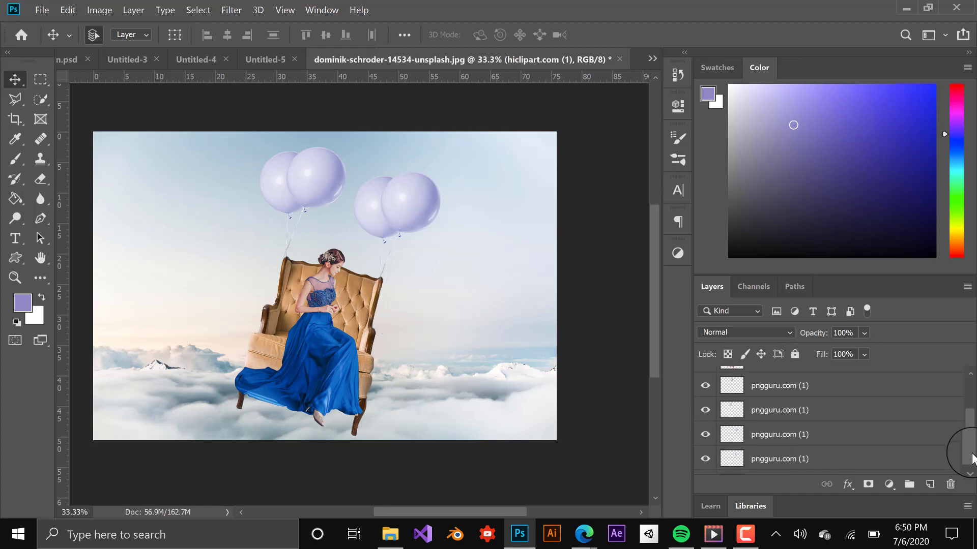
shift+click(857, 436)
key(ctrl+t)
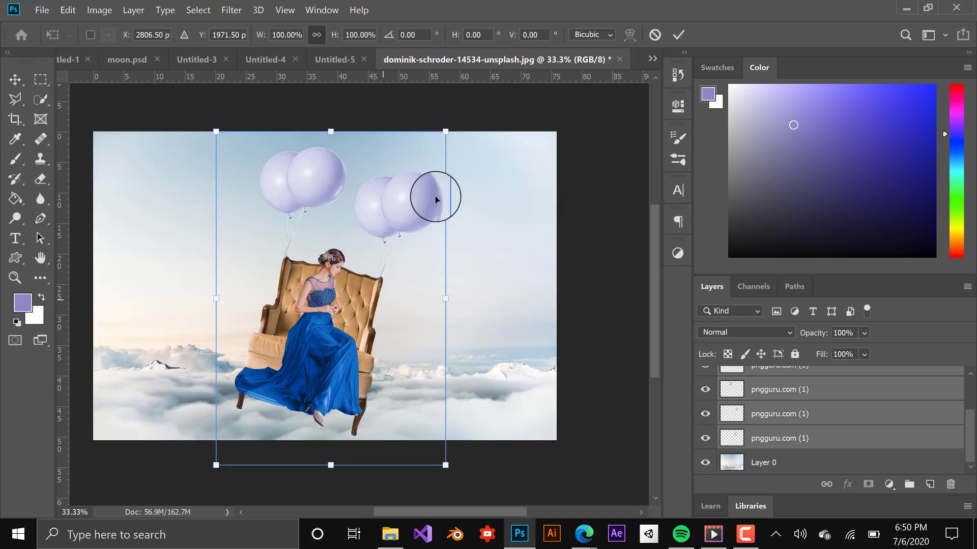
drag(405, 222, 419, 222)
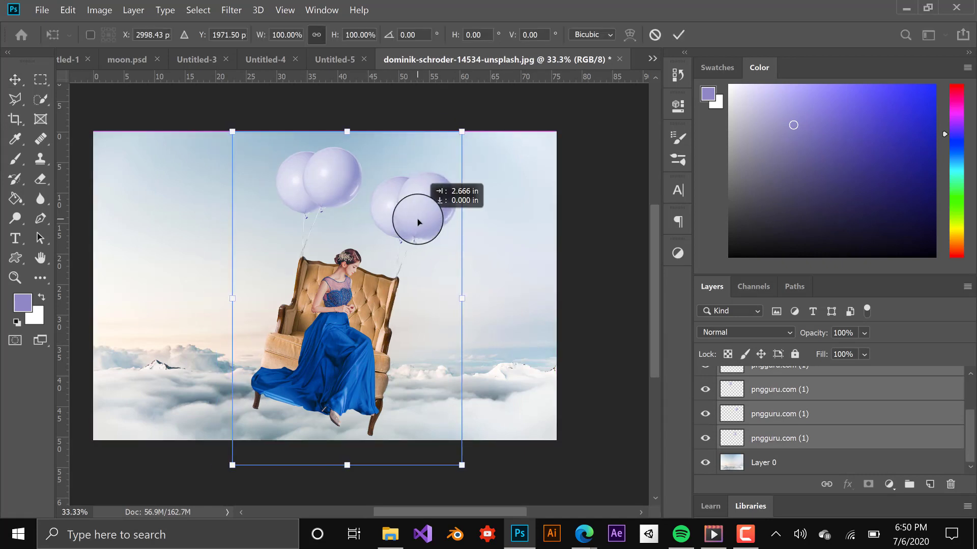
key(Return)
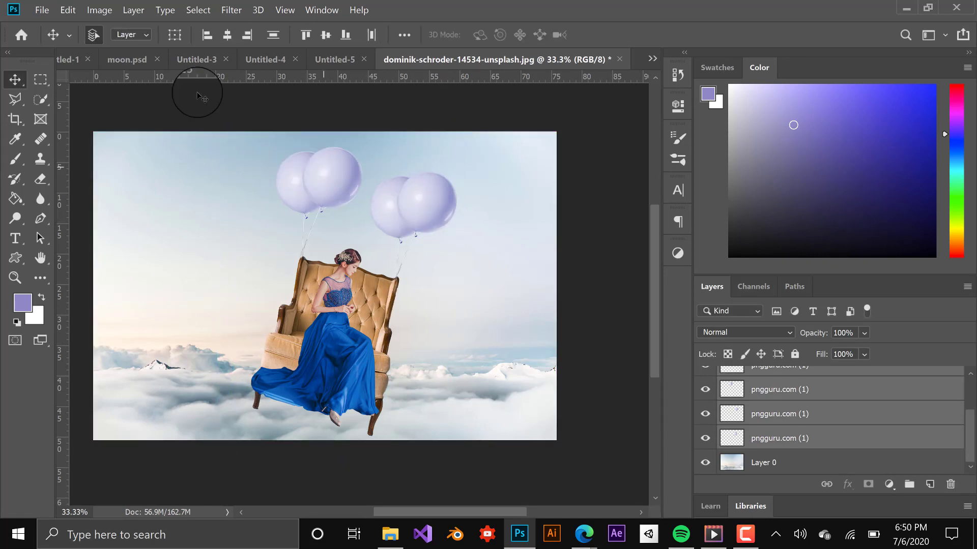
click(197, 60)
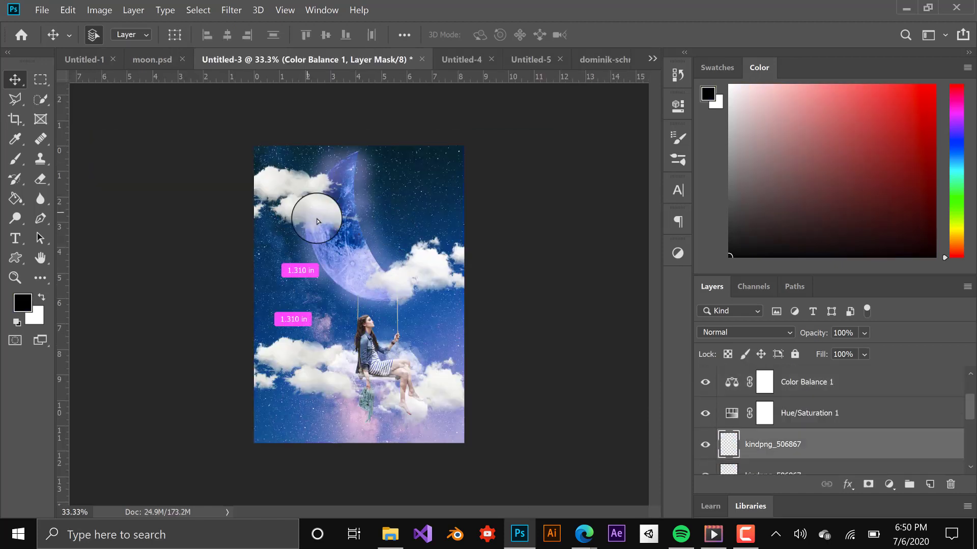
Step: Drop the kindpng cloud layer into the composite near the lower dress and Alt-drag a copy higher up
drag(317, 221, 609, 55)
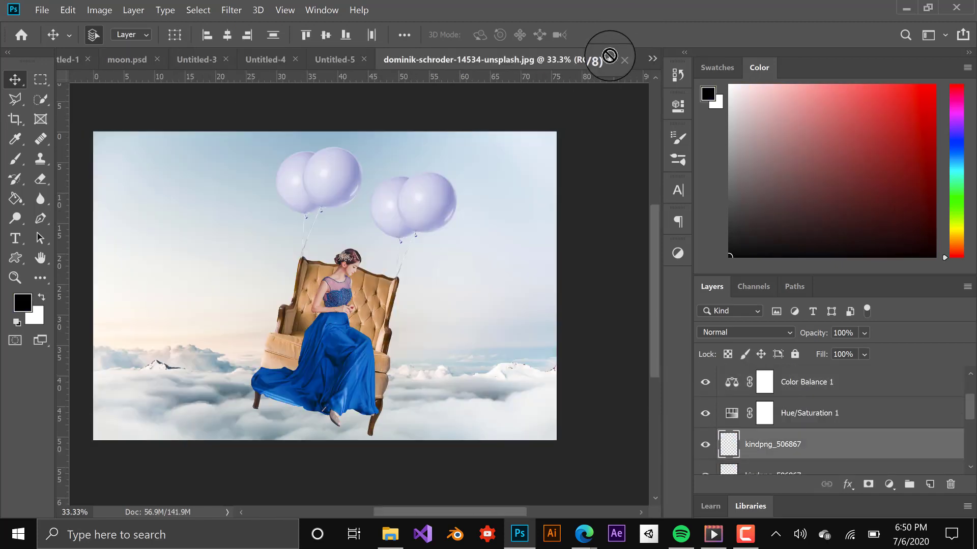
drag(277, 383, 397, 397)
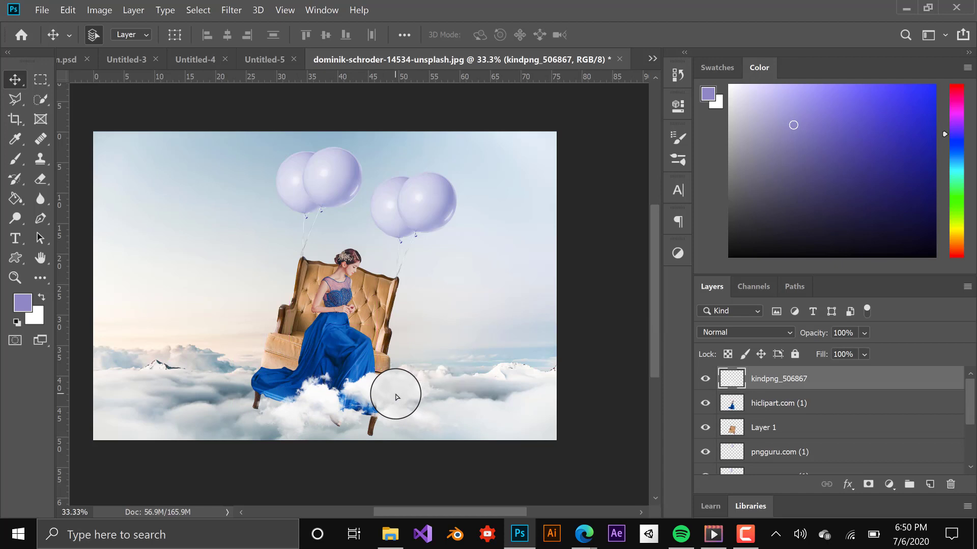
mouse_move(468, 392)
mouse_down()
mouse_move(318, 259)
mouse_move(221, 374)
mouse_move(207, 356)
mouse_move(305, 404)
mouse_move(233, 360)
mouse_move(232, 381)
mouse_move(209, 349)
mouse_move(203, 374)
mouse_move(214, 224)
mouse_move(179, 196)
mouse_move(375, 191)
mouse_move(322, 223)
mouse_move(337, 273)
mouse_move(463, 332)
mouse_move(484, 327)
mouse_move(488, 291)
mouse_move(448, 301)
mouse_move(332, 278)
mouse_move(442, 192)
mouse_move(473, 153)
mouse_move(494, 164)
mouse_move(450, 253)
mouse_move(458, 207)
mouse_move(502, 185)
mouse_move(514, 162)
mouse_up()
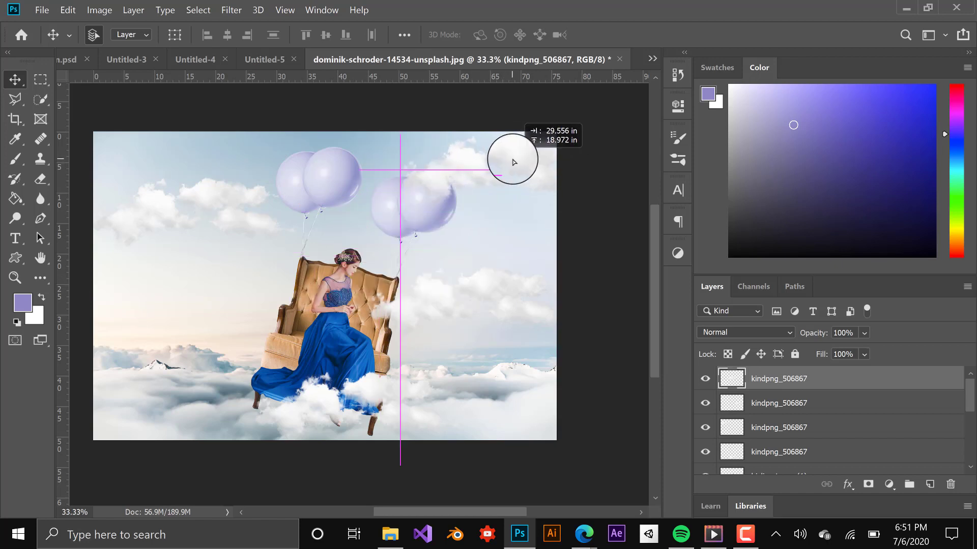
Step: Add a Brightness/Contrast adjustment layer with brightness 10
click(887, 482)
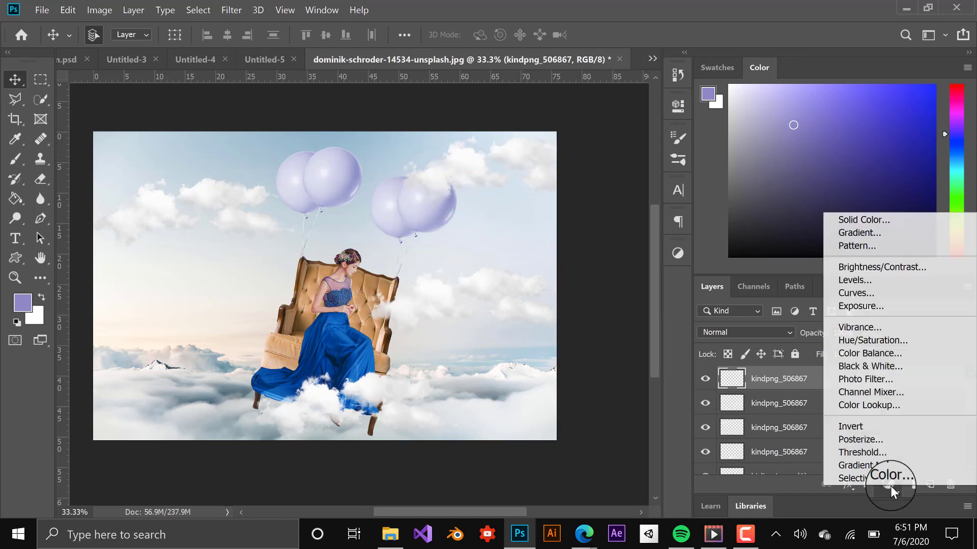
click(840, 269)
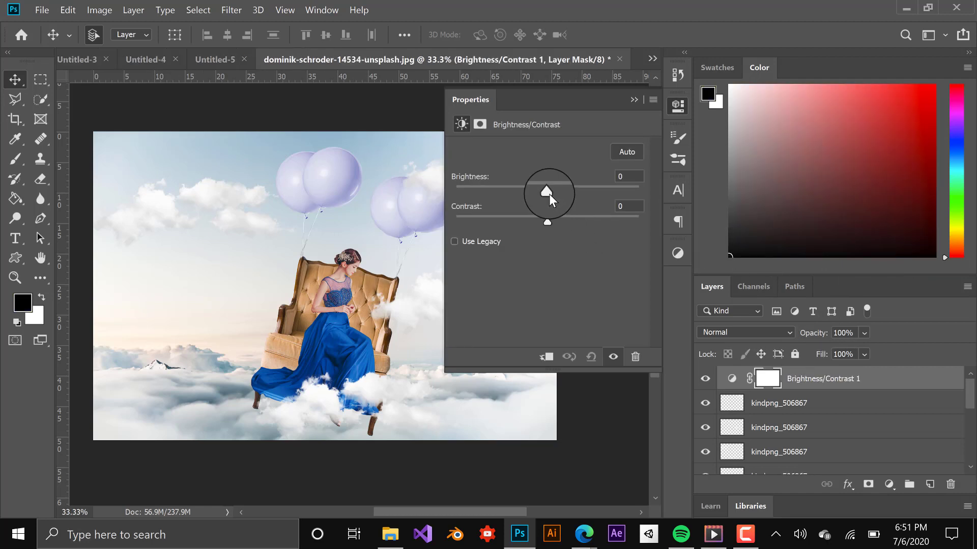
drag(550, 194, 554, 194)
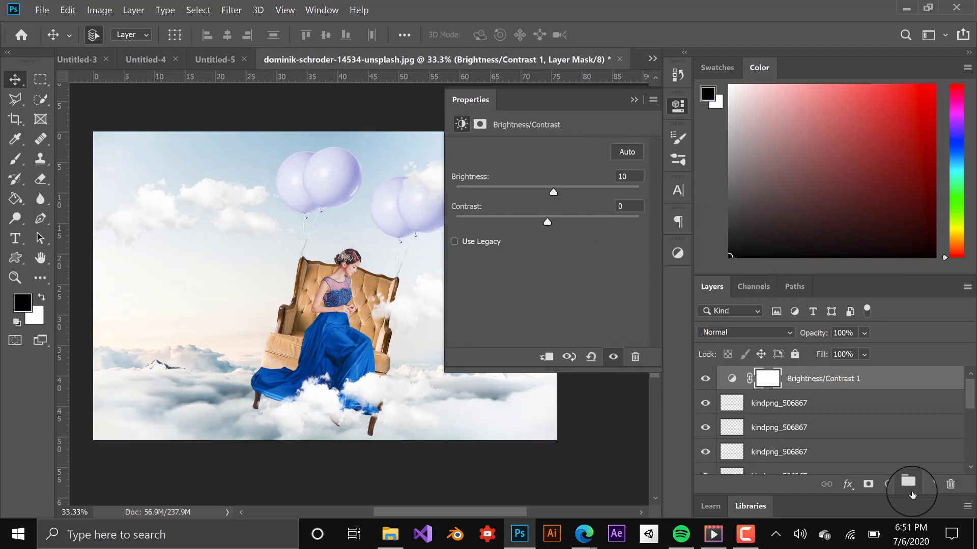
Step: Add a Hue/Saturation adjustment with hue -6, saturation +17 and lightness +3
click(889, 484)
click(865, 339)
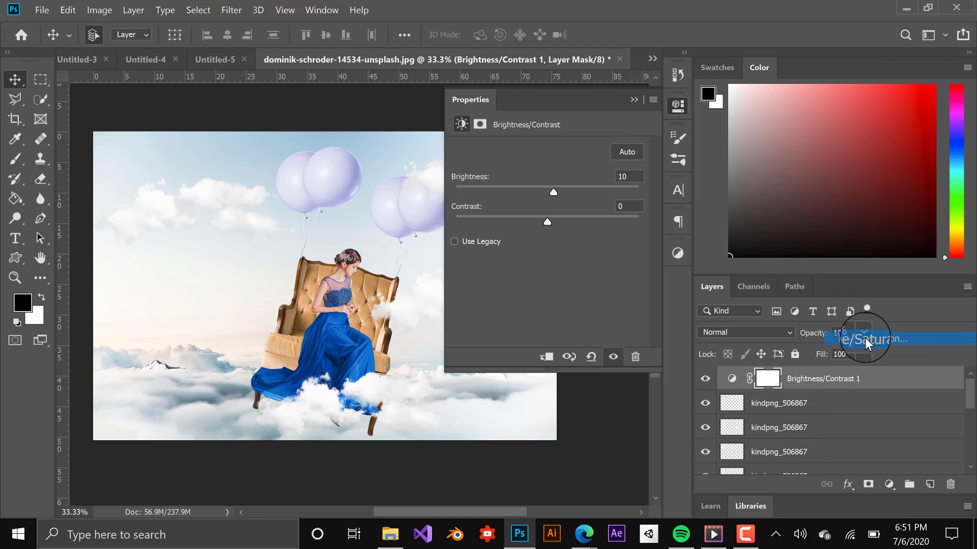
mouse_move(547, 210)
mouse_down()
mouse_move(486, 212)
mouse_move(542, 204)
mouse_up()
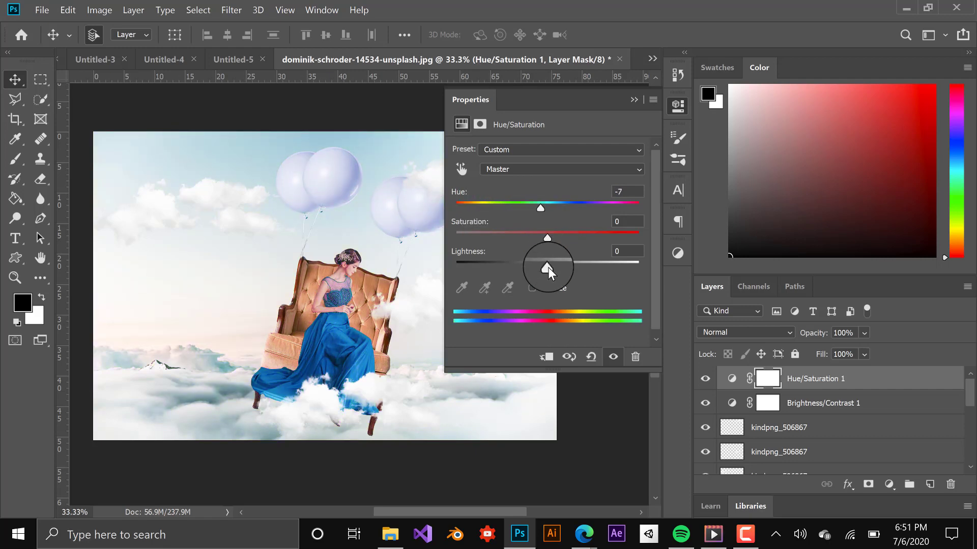
mouse_move(547, 267)
mouse_down()
mouse_move(535, 268)
mouse_move(550, 270)
mouse_up()
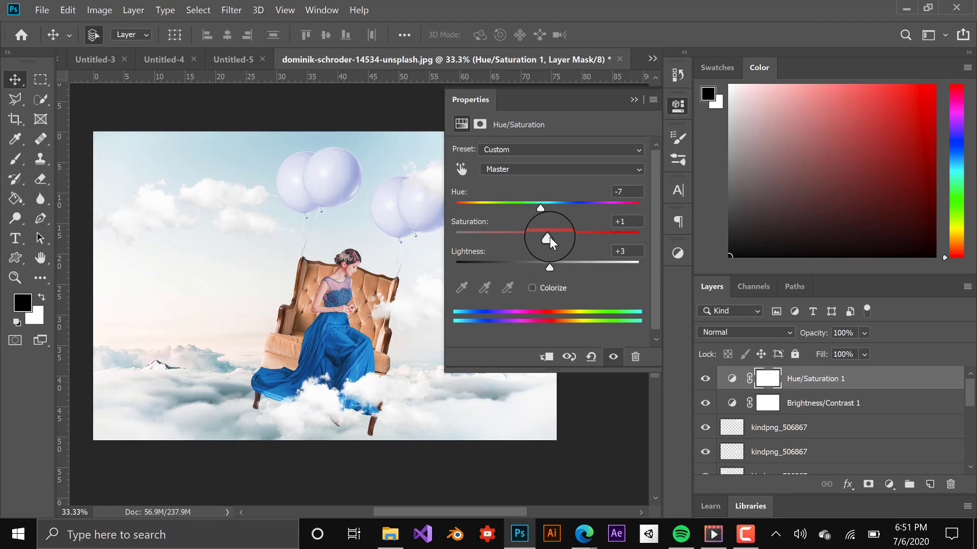
drag(550, 237, 565, 237)
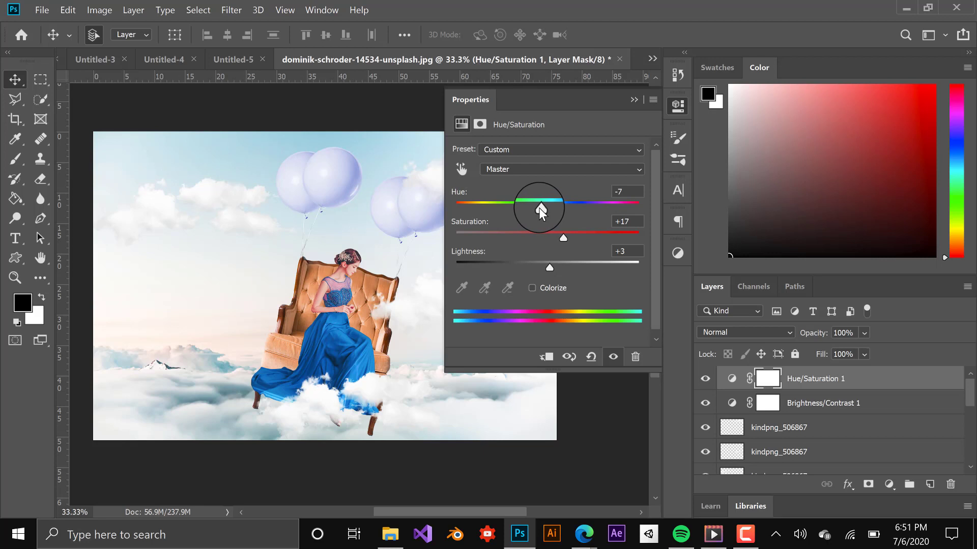
drag(539, 208, 542, 206)
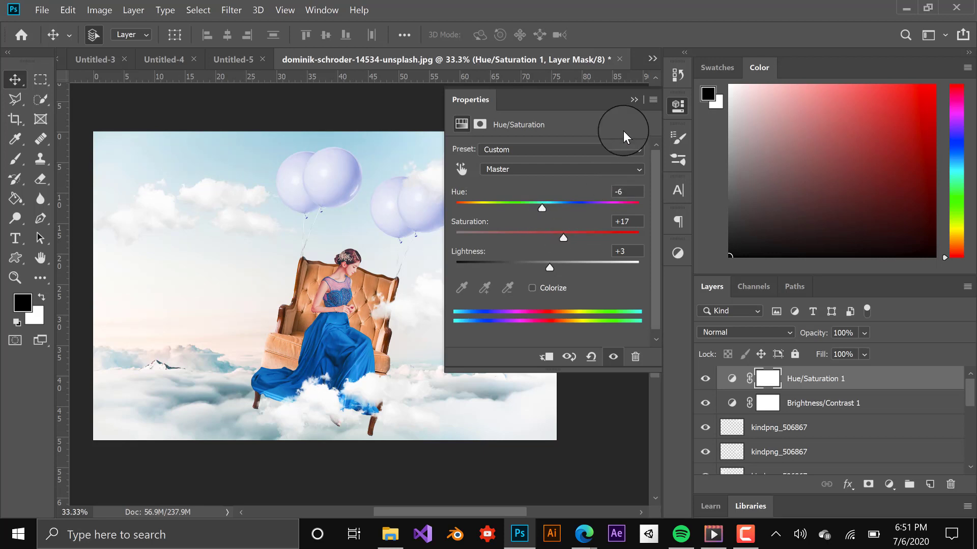
click(634, 100)
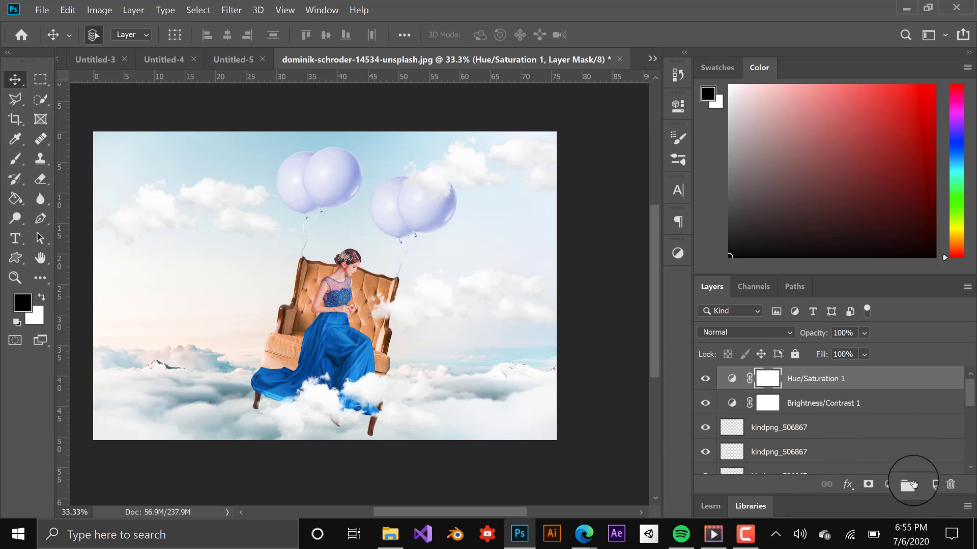
click(889, 484)
click(759, 429)
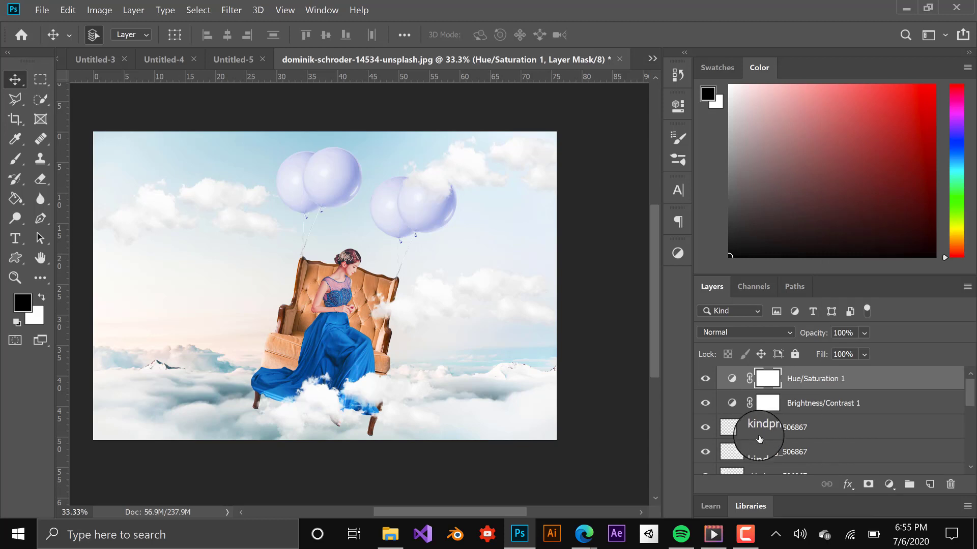
click(763, 452)
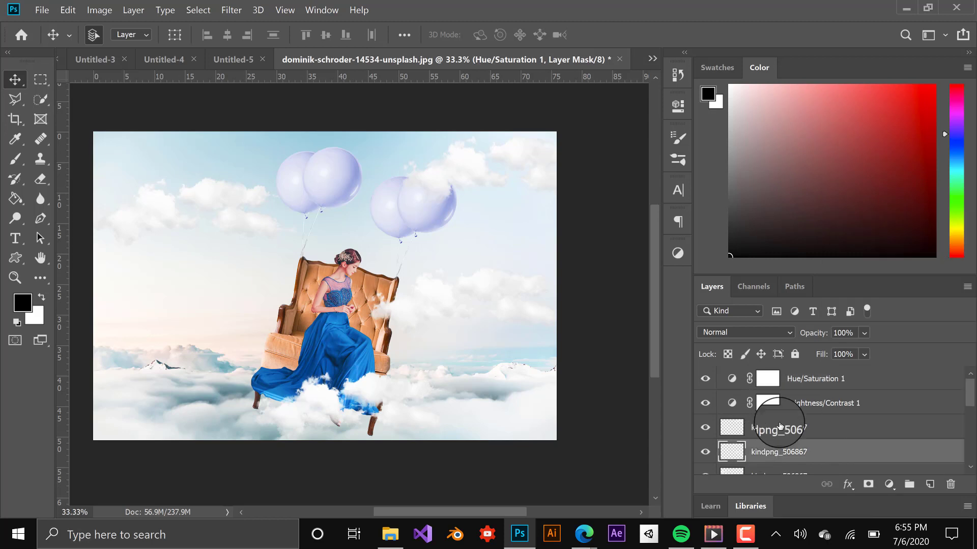
click(888, 484)
click(784, 393)
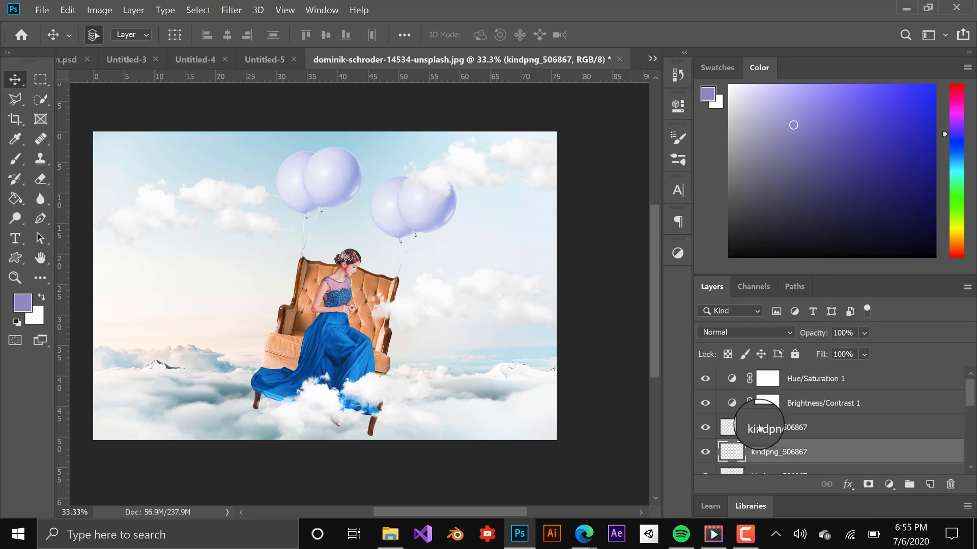
Step: Add a Curves adjustment above Hue/Saturation 1 and drag a point on its RGB curve
click(771, 374)
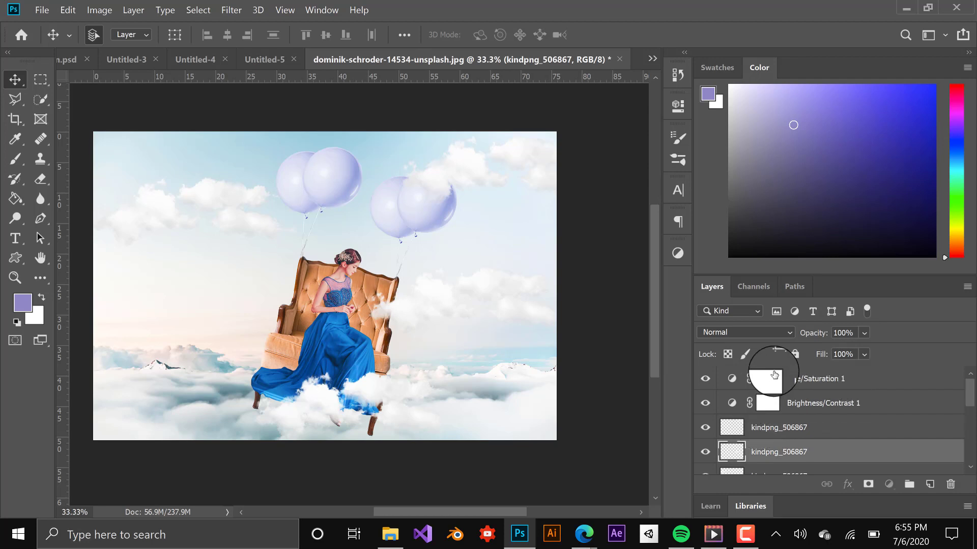
click(887, 484)
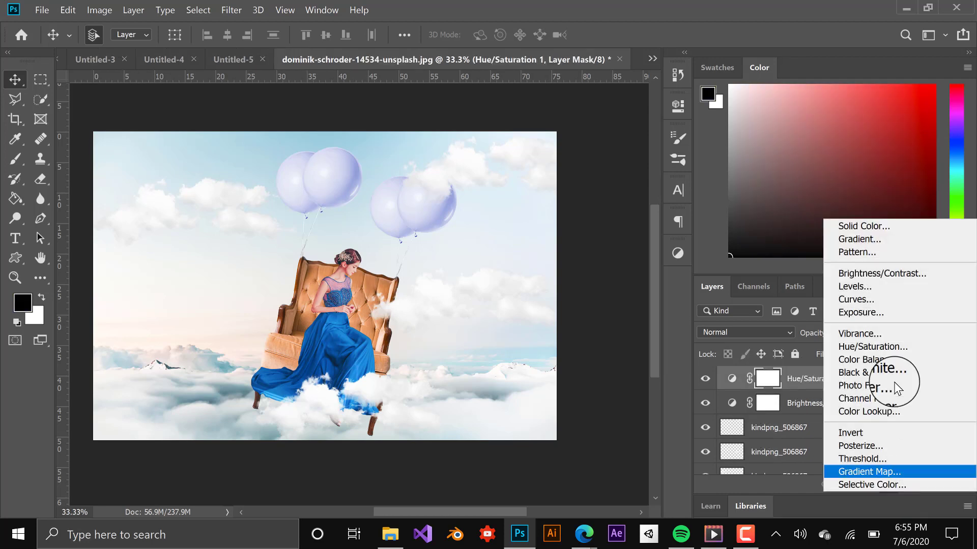
click(875, 304)
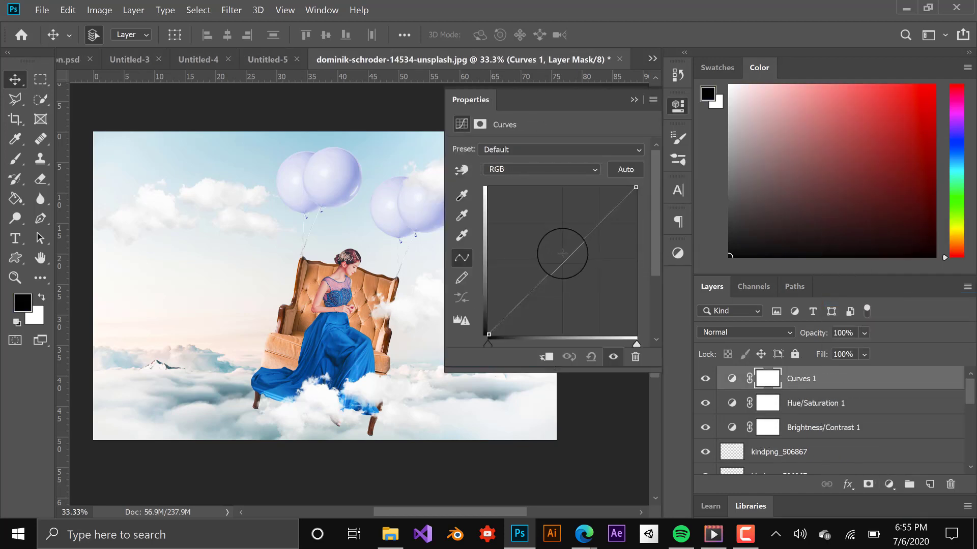
drag(564, 260, 593, 274)
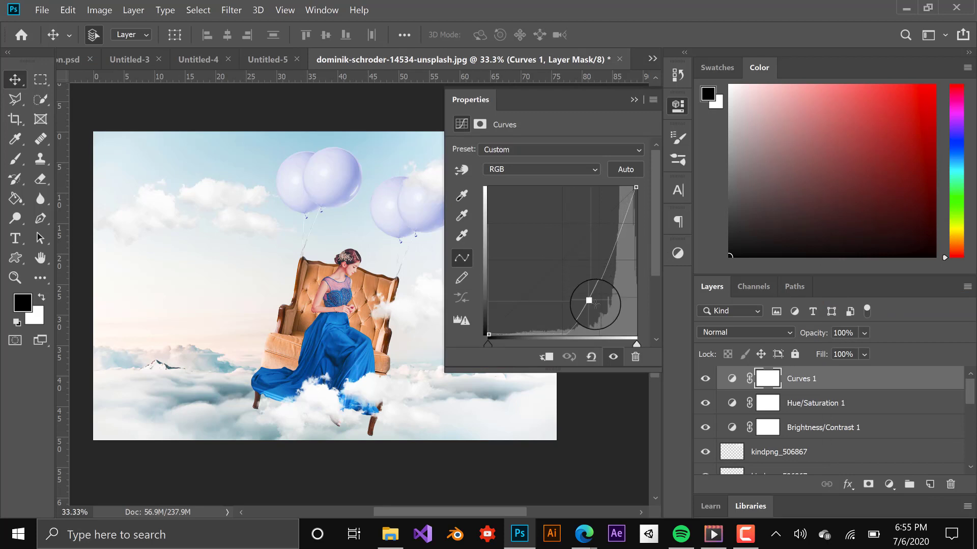
mouse_move(596, 305)
mouse_down()
mouse_move(621, 306)
mouse_move(605, 304)
mouse_move(562, 262)
mouse_up()
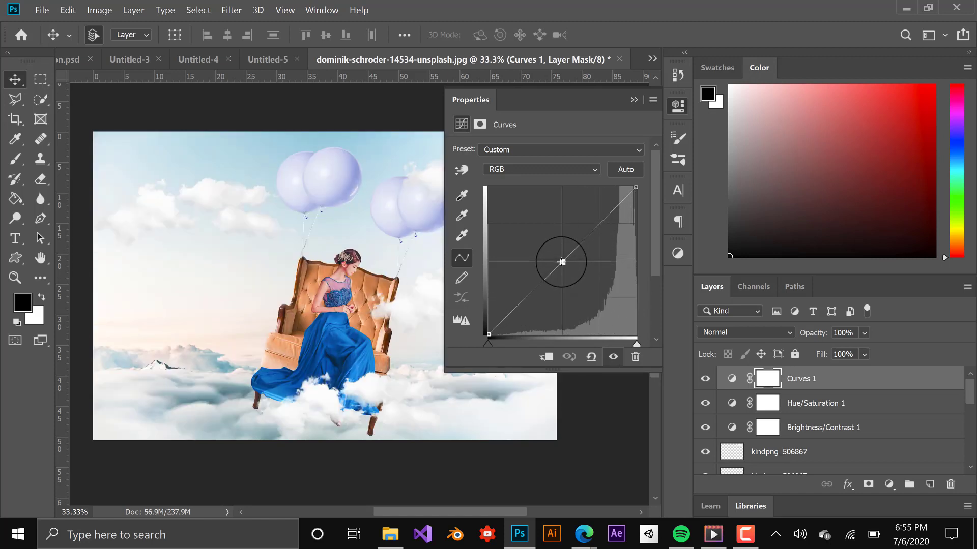
click(633, 101)
click(890, 484)
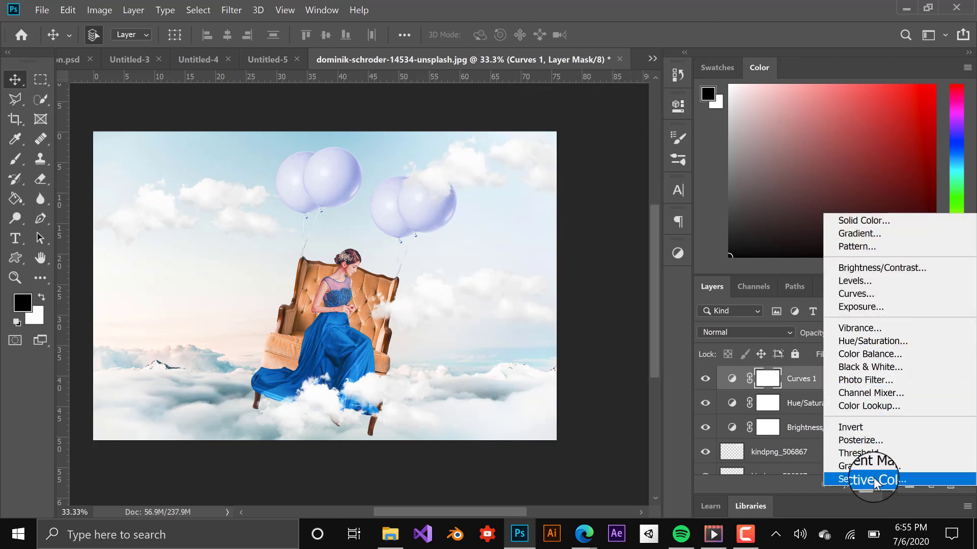
Step: Add an Exposure adjustment layer: exposure -0.06, offset +0.0167, gamma correction 0.58
click(872, 307)
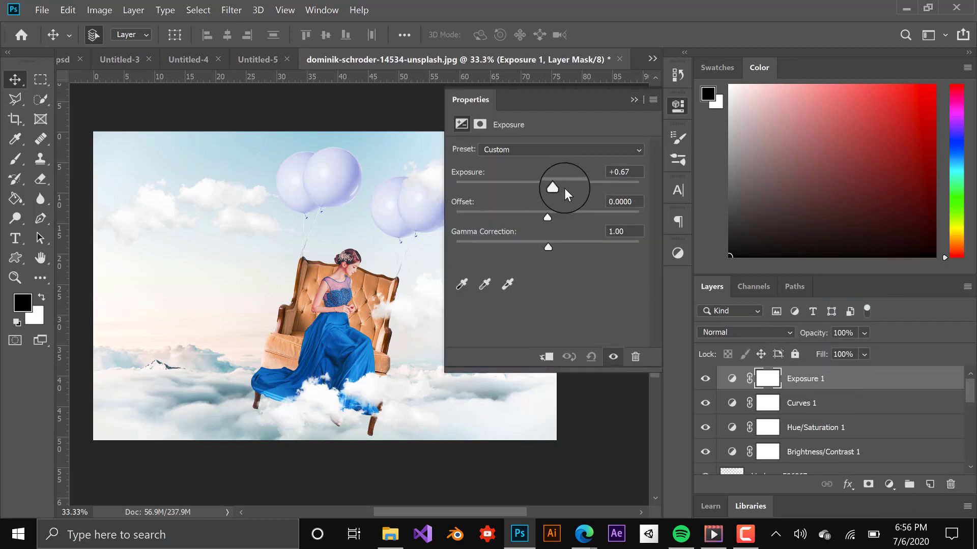
mouse_move(563, 188)
mouse_down()
mouse_move(551, 190)
mouse_move(561, 214)
mouse_move(553, 187)
mouse_move(543, 191)
mouse_up()
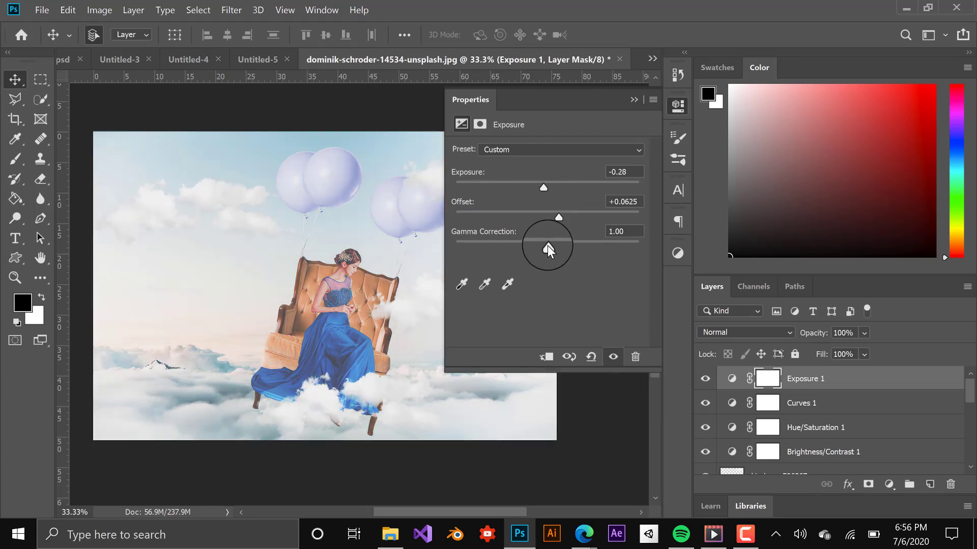
mouse_move(548, 245)
mouse_down()
mouse_move(579, 245)
mouse_move(542, 217)
mouse_move(551, 185)
mouse_move(565, 184)
mouse_move(548, 188)
mouse_up()
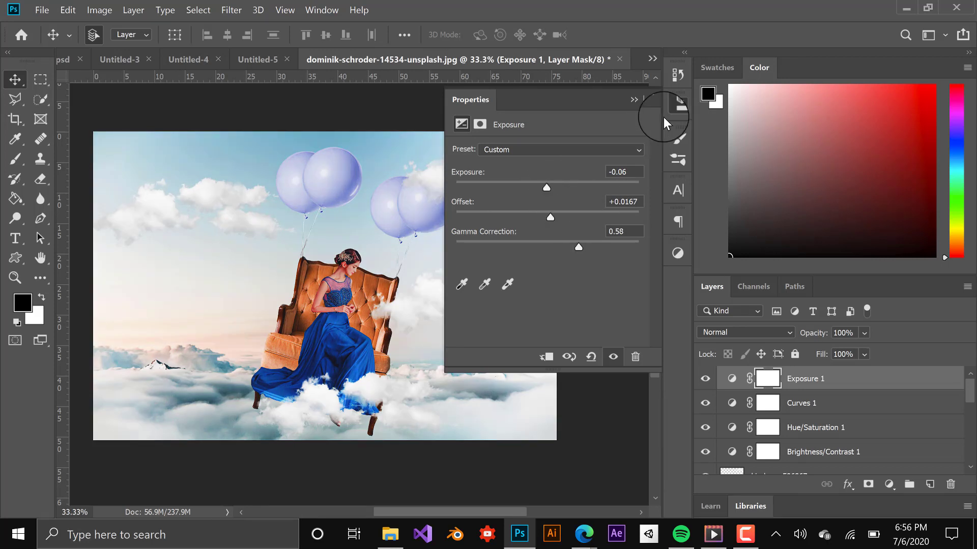
click(634, 99)
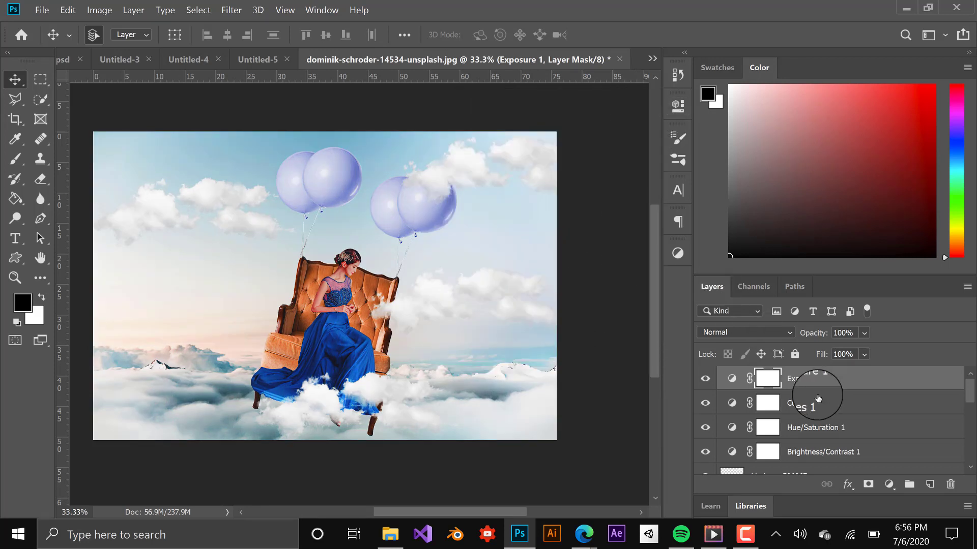
Step: Select the kindpng cloud layers together and drag them up toward the balloons
scroll(814, 402, down, 3)
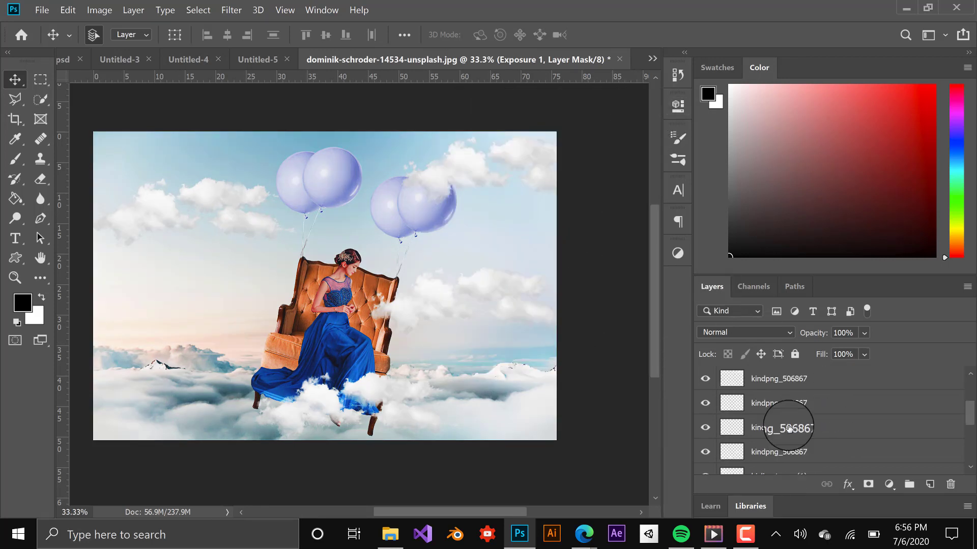
click(794, 379)
shift+click(773, 451)
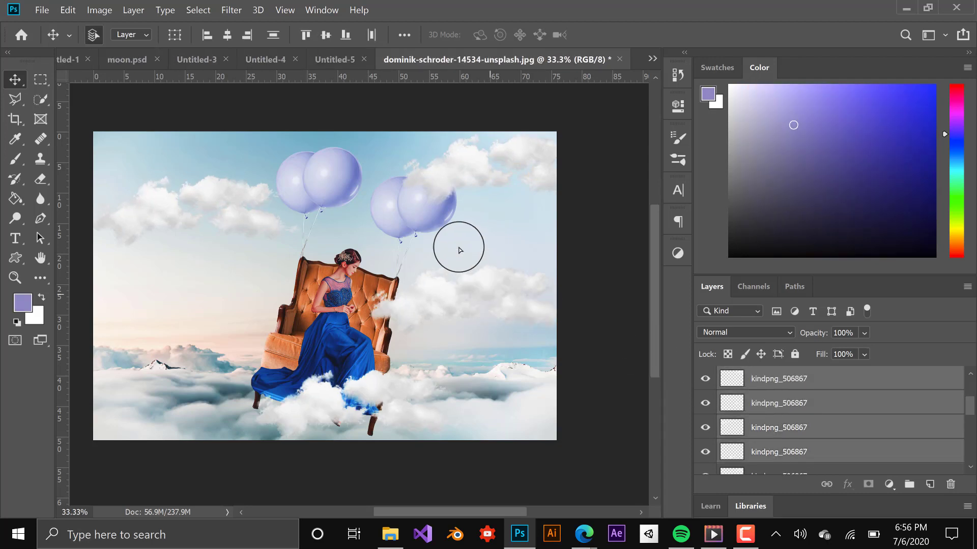
mouse_move(459, 250)
mouse_down()
mouse_move(391, 169)
mouse_move(301, 248)
mouse_up()
drag(186, 186, 185, 179)
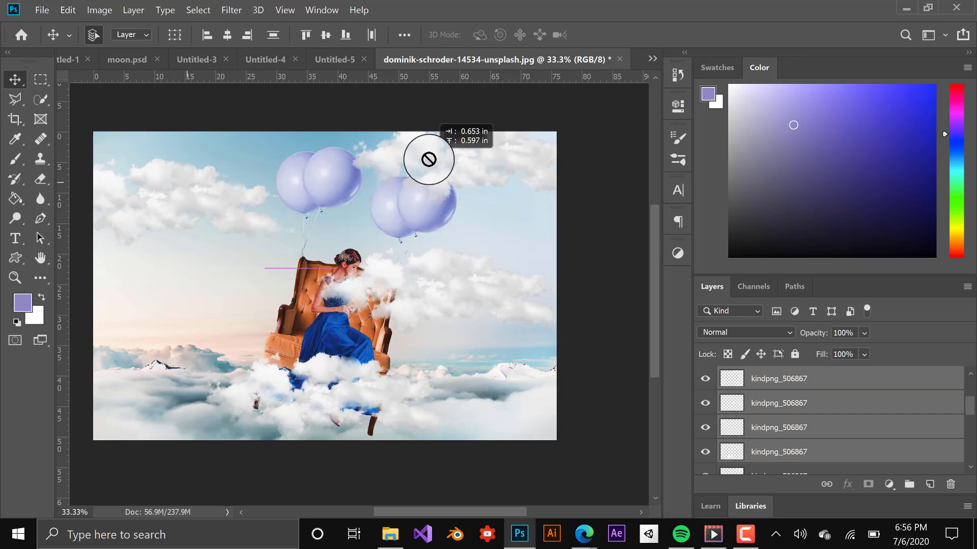
mouse_move(278, 161)
mouse_down()
mouse_move(366, 181)
mouse_move(792, 458)
mouse_move(665, 309)
mouse_up()
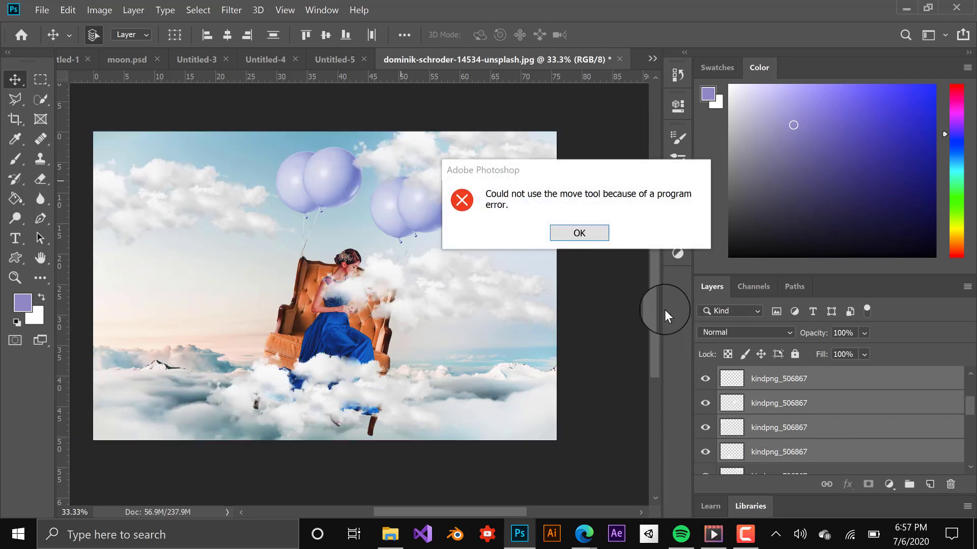
Step: Dismiss the move error and reposition single clouds into the upper-left sky and toward the balloons
click(597, 238)
click(762, 447)
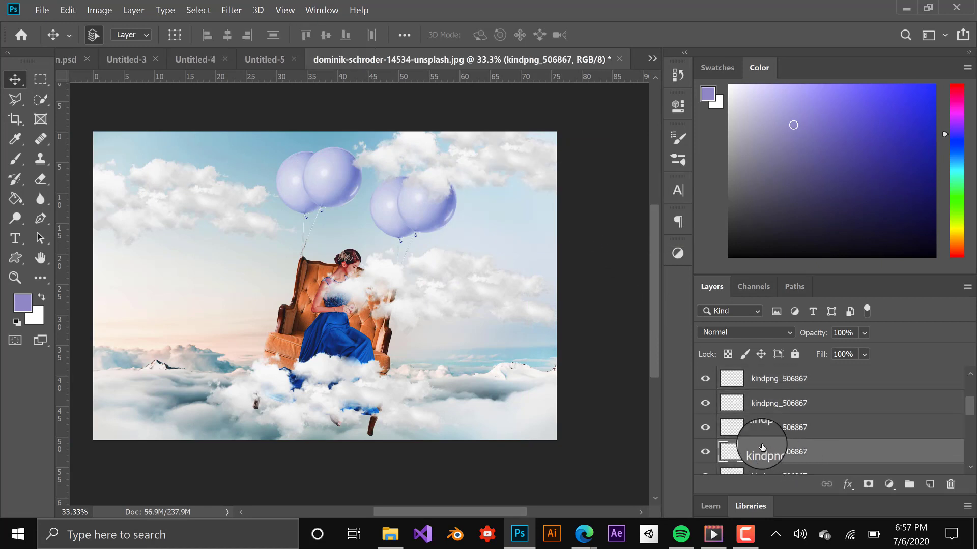
mouse_move(436, 277)
mouse_down()
mouse_move(228, 141)
mouse_move(203, 140)
mouse_up()
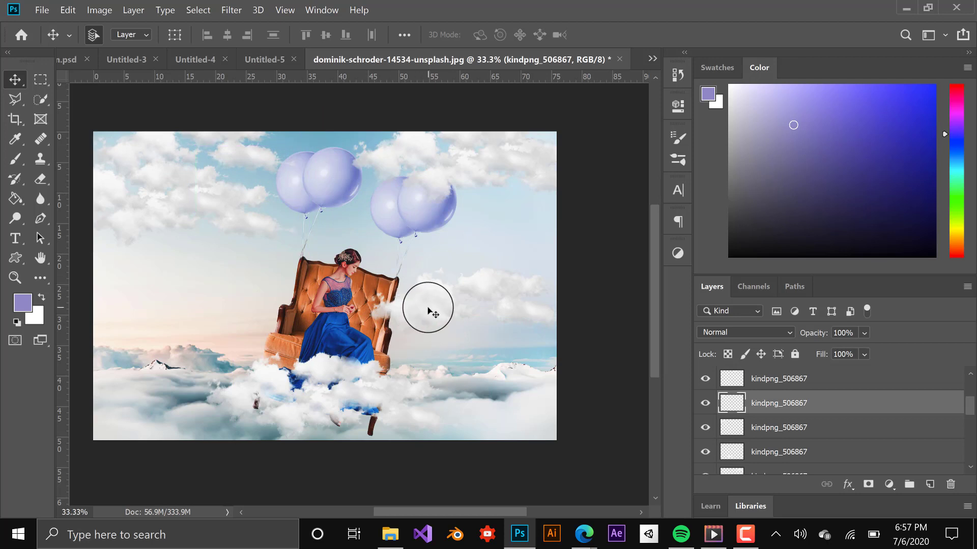
mouse_move(428, 310)
mouse_down()
mouse_move(440, 182)
mouse_move(514, 363)
mouse_move(349, 399)
mouse_move(336, 344)
mouse_move(545, 391)
mouse_up()
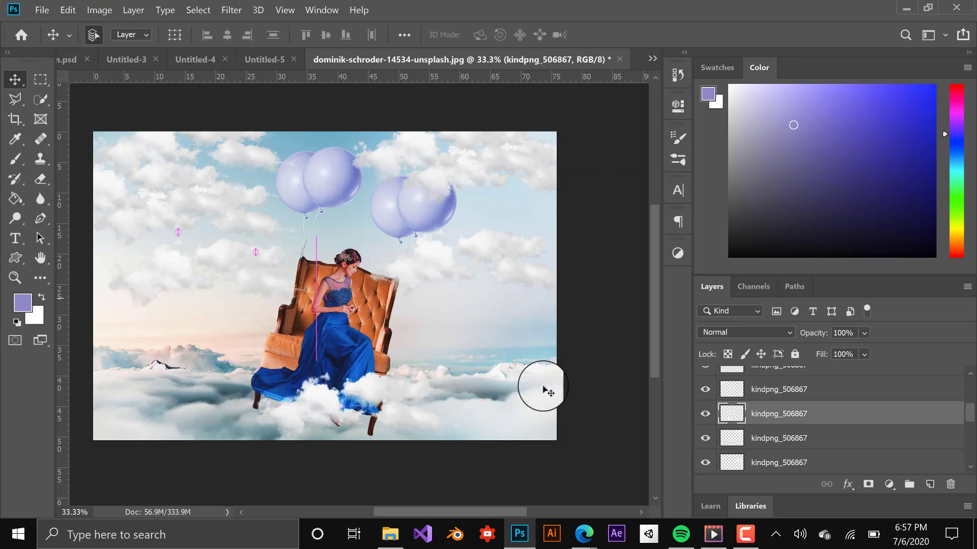
Step: Compare the composite without Exposure 1, then delete that adjustment layer
scroll(814, 407, up, 2)
scroll(819, 402, up, 2)
scroll(832, 392, up, 2)
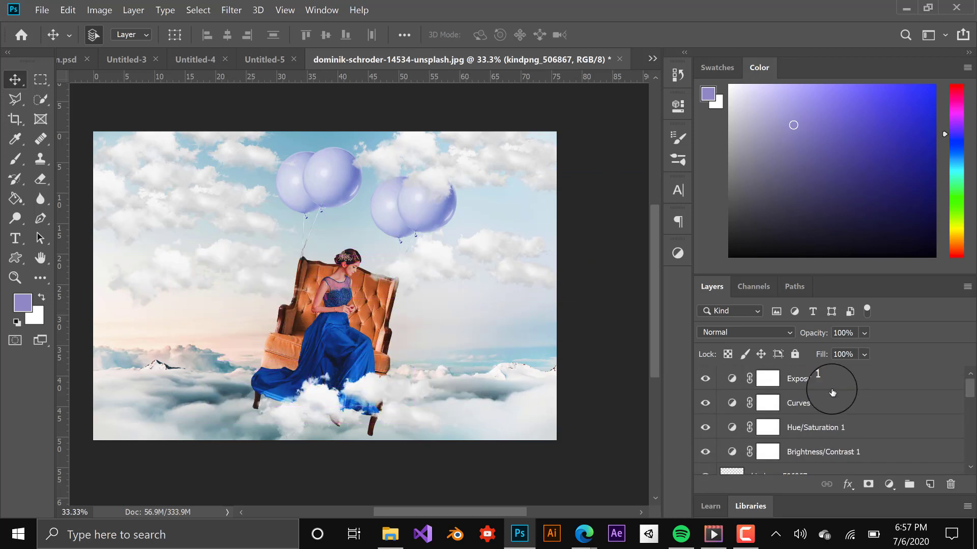
click(819, 386)
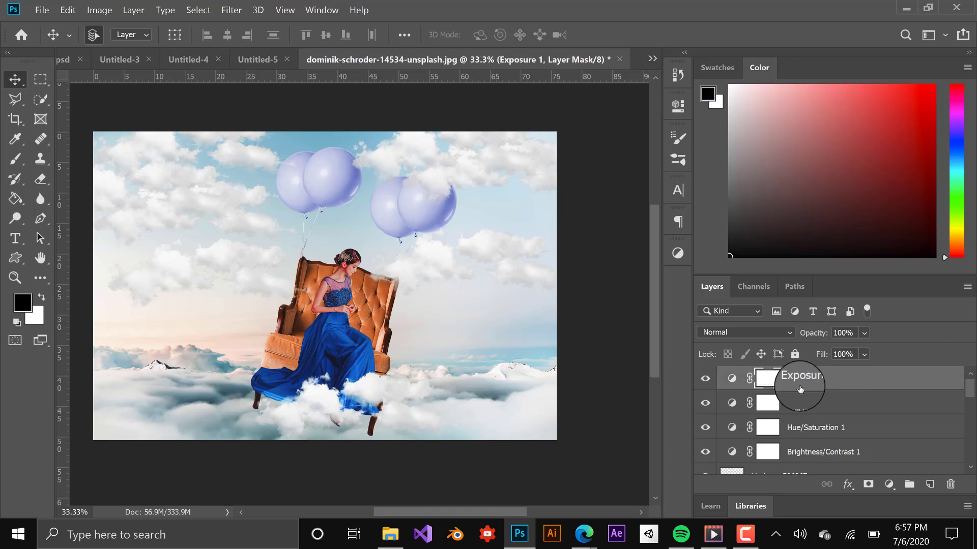
click(706, 378)
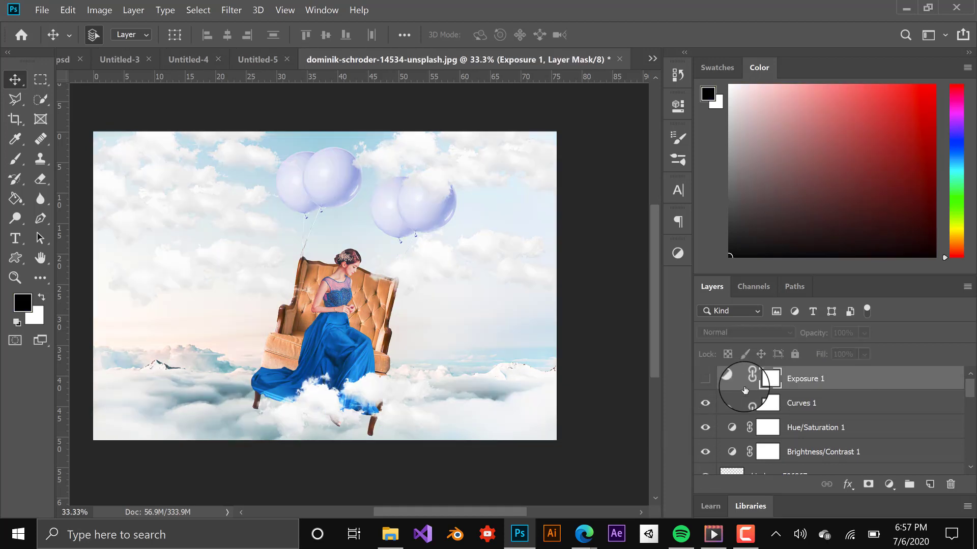
drag(717, 376, 794, 376)
key(Delete)
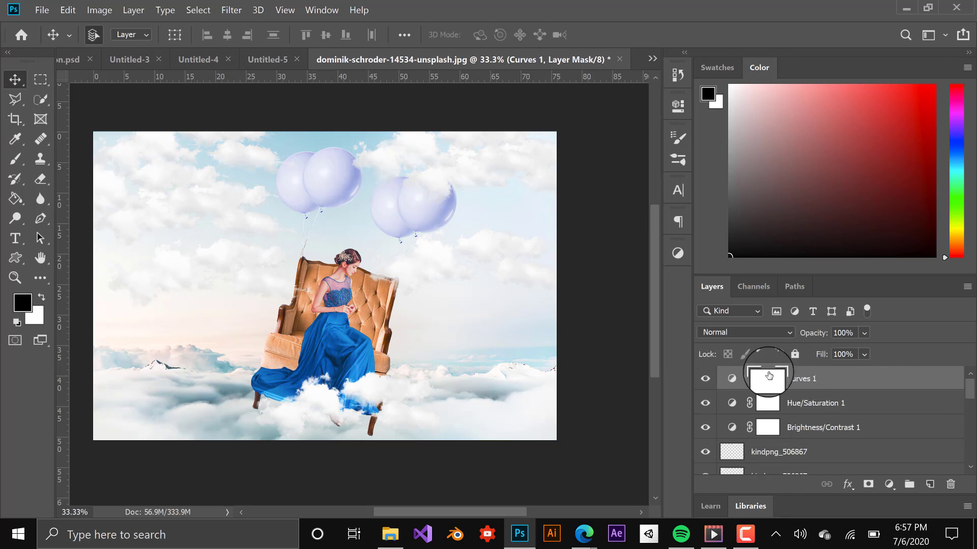
Step: Preview Curves 1 off and on, and keep its blend mode at Normal
click(708, 378)
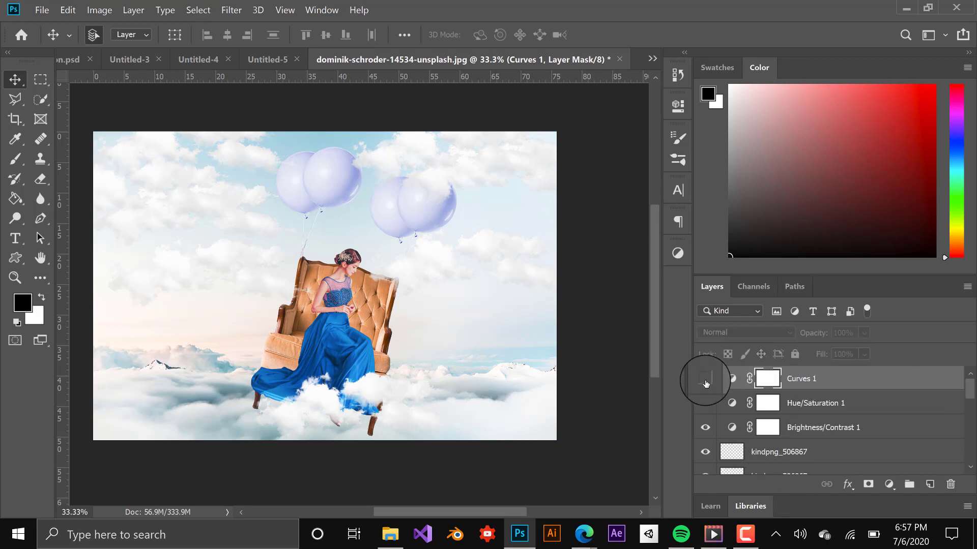
click(706, 379)
click(756, 333)
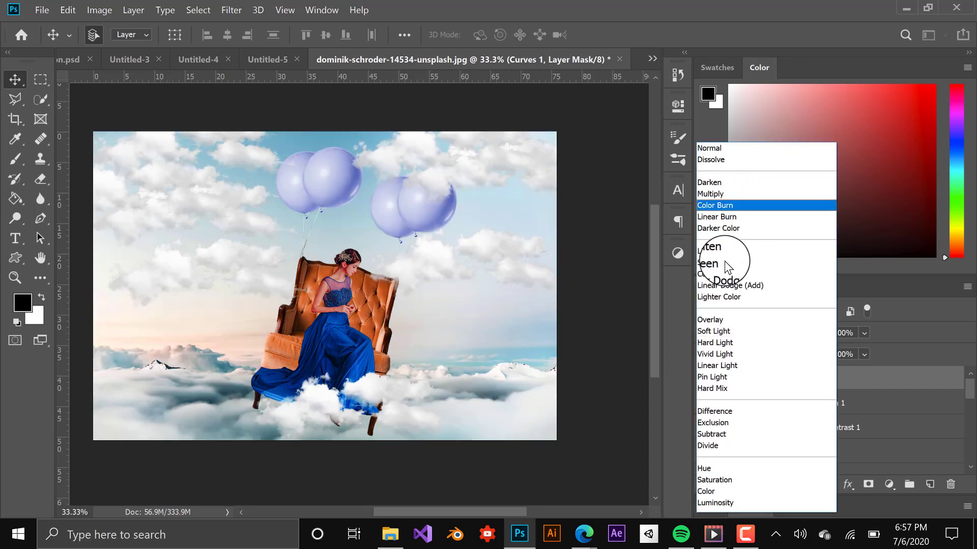
click(875, 293)
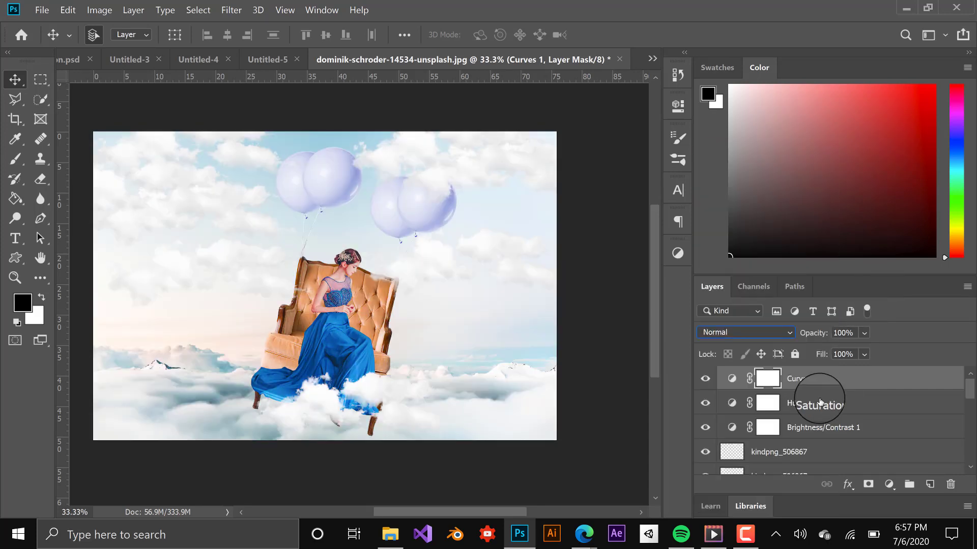
scroll(820, 402, down, 2)
click(792, 407)
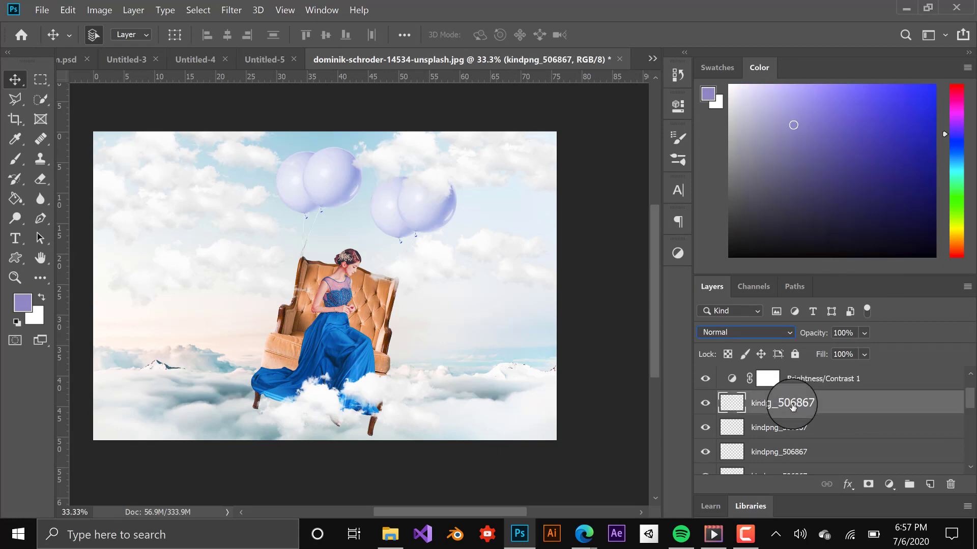
scroll(792, 407, down, 1)
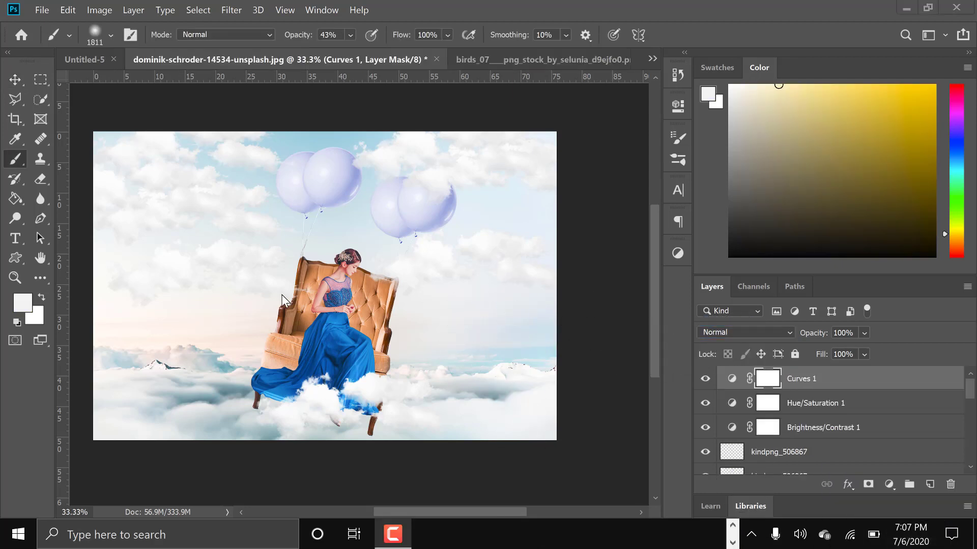
Step: Drag the birds image from its document into the composite as a new layer
click(19, 82)
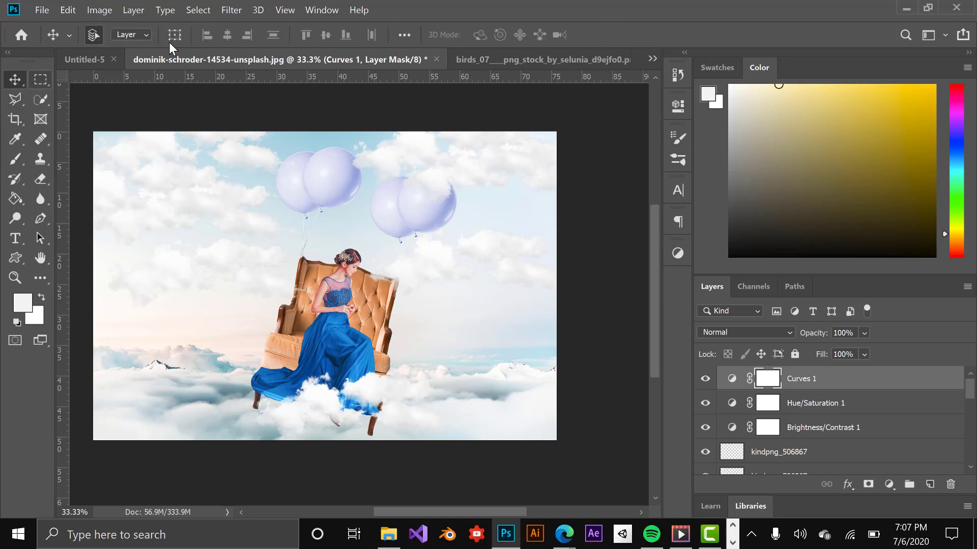
click(549, 60)
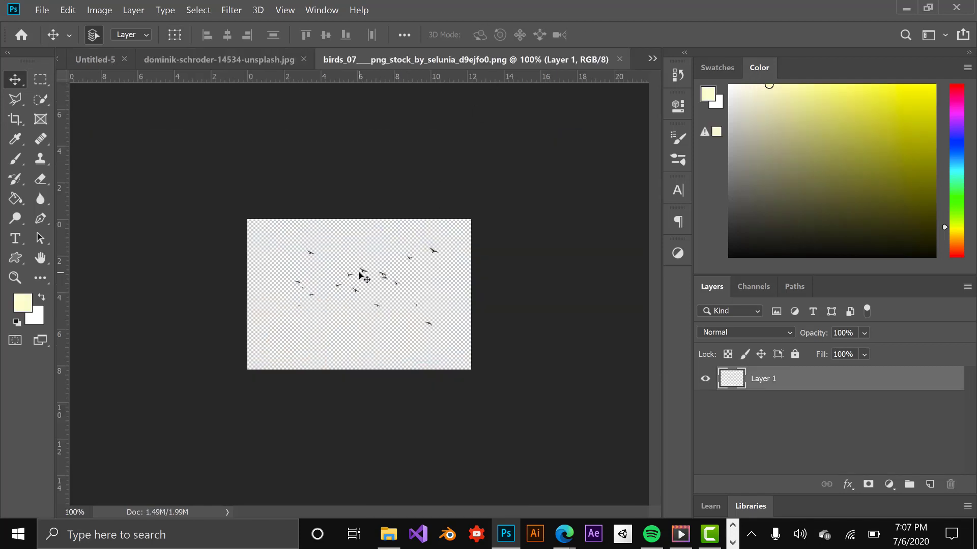
drag(367, 275, 263, 44)
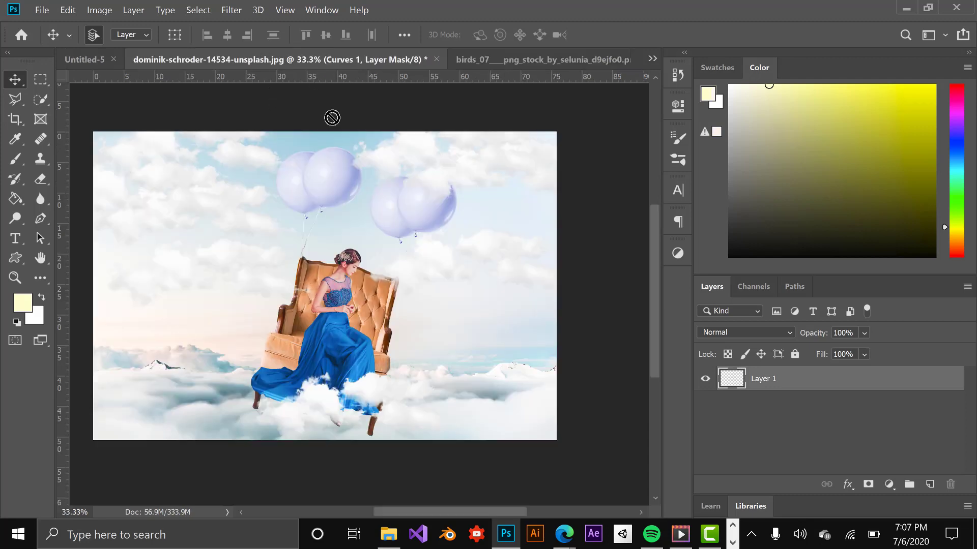
drag(259, 59, 417, 283)
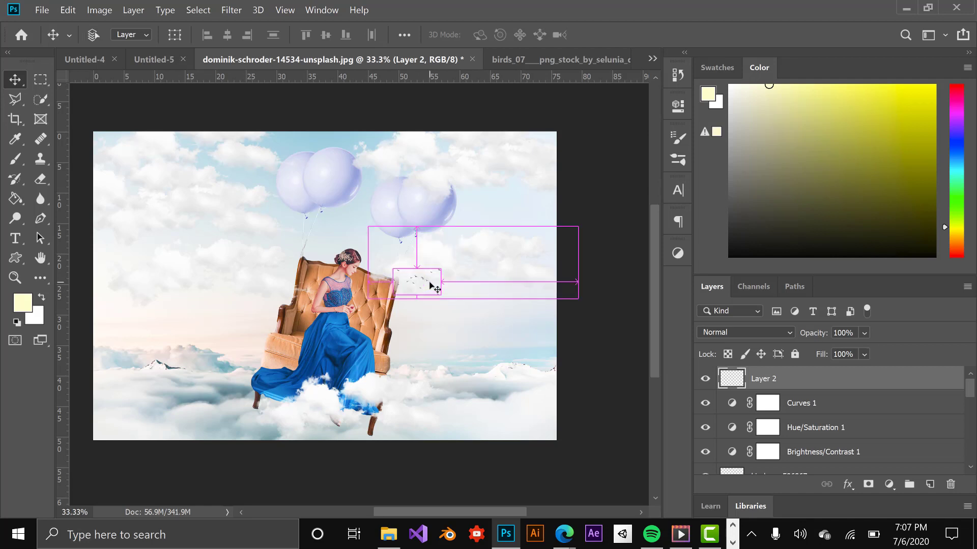
Step: Enlarge the bird flock and place it in the sky right of the balloons
key(ctrl+t)
drag(441, 268, 531, 220)
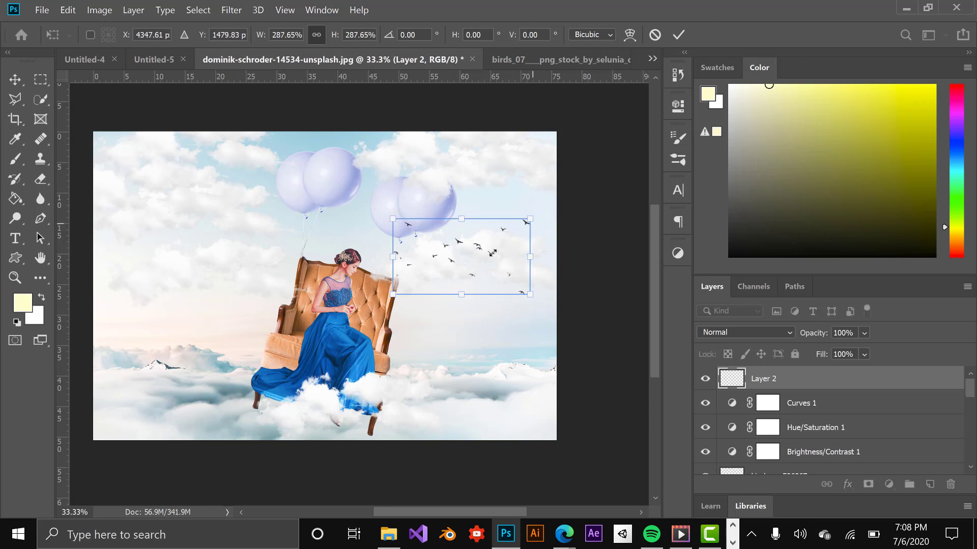
mouse_move(483, 258)
mouse_down()
mouse_move(498, 258)
mouse_move(494, 270)
mouse_up()
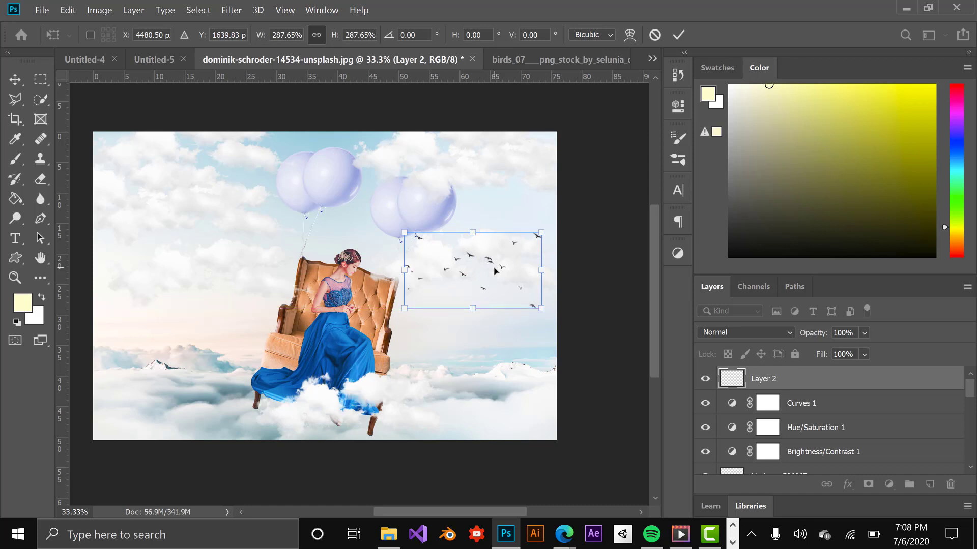
key(Return)
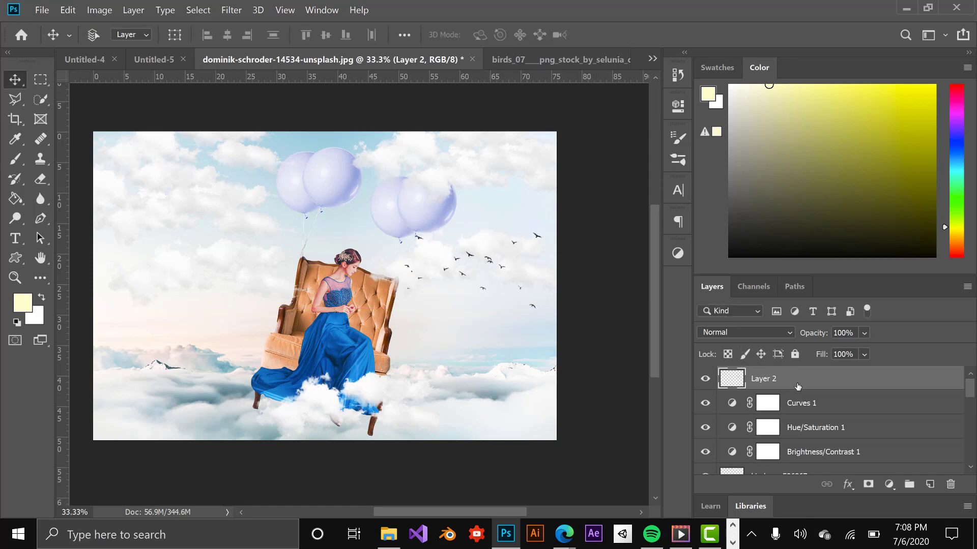
Step: Duplicate the birds layer and move the copy into the upper-left sky above the clouds
key(ctrl+shift+alt+n)
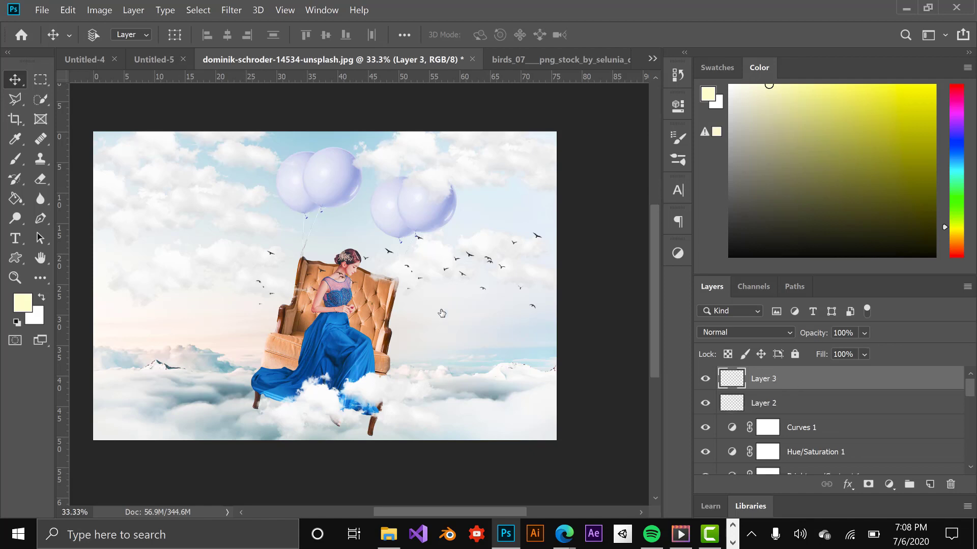
key(ctrl)
drag(268, 251, 134, 180)
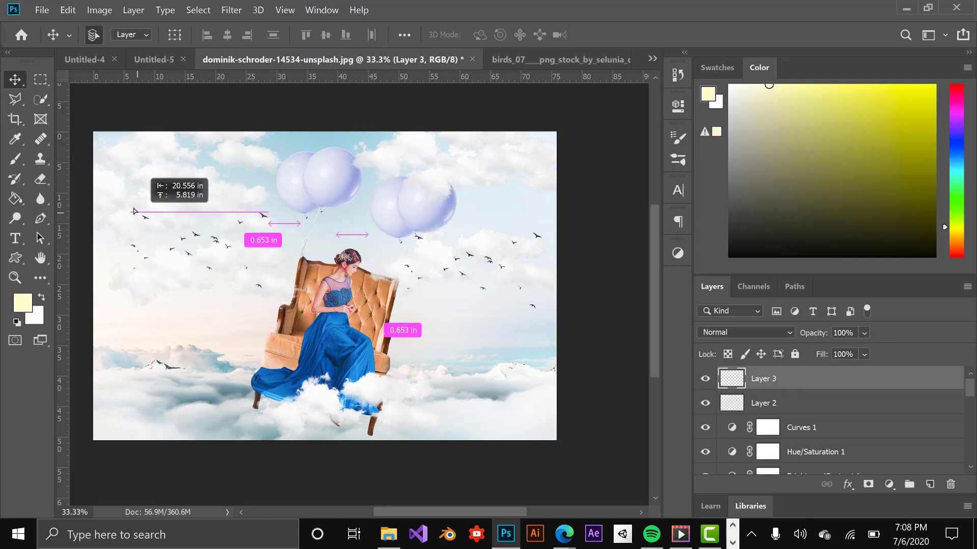
drag(133, 183, 133, 170)
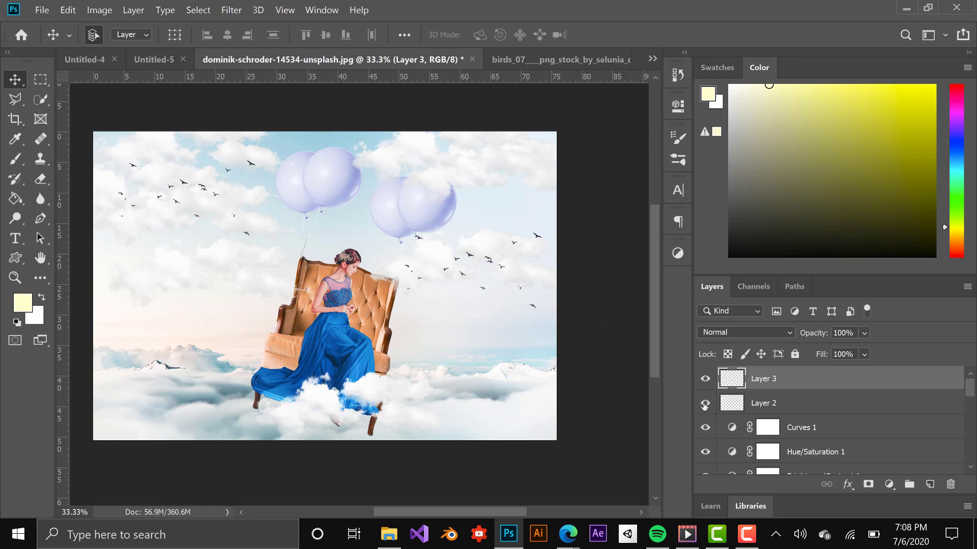
click(746, 534)
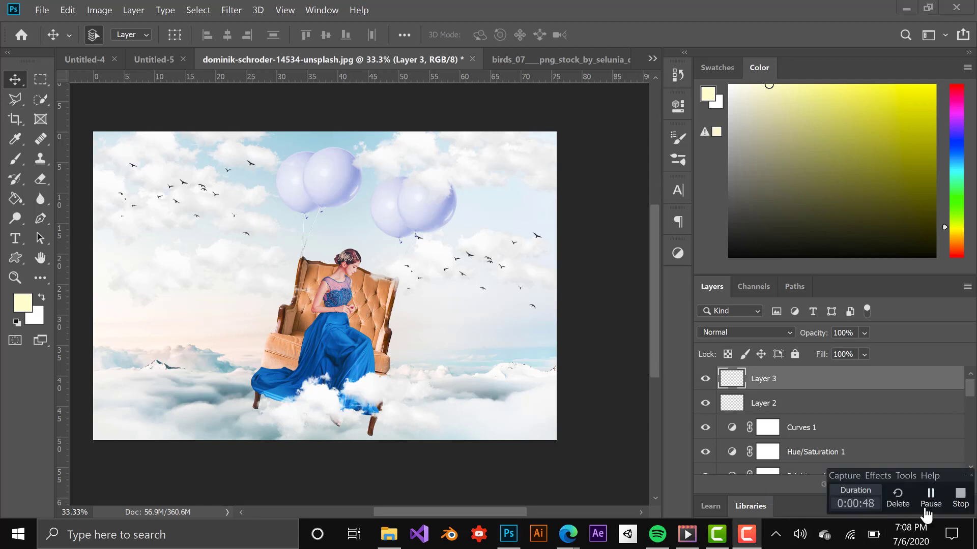